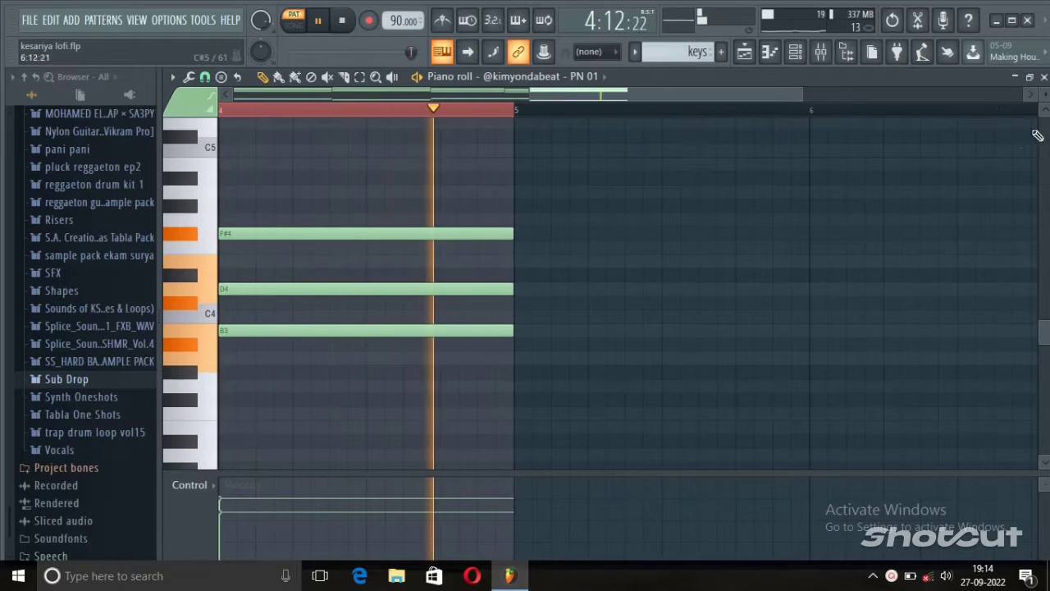
Stop the keys pattern, return to the playlist and audition Track 3 on its own before restoring all tracks
key(space)
click(1044, 76)
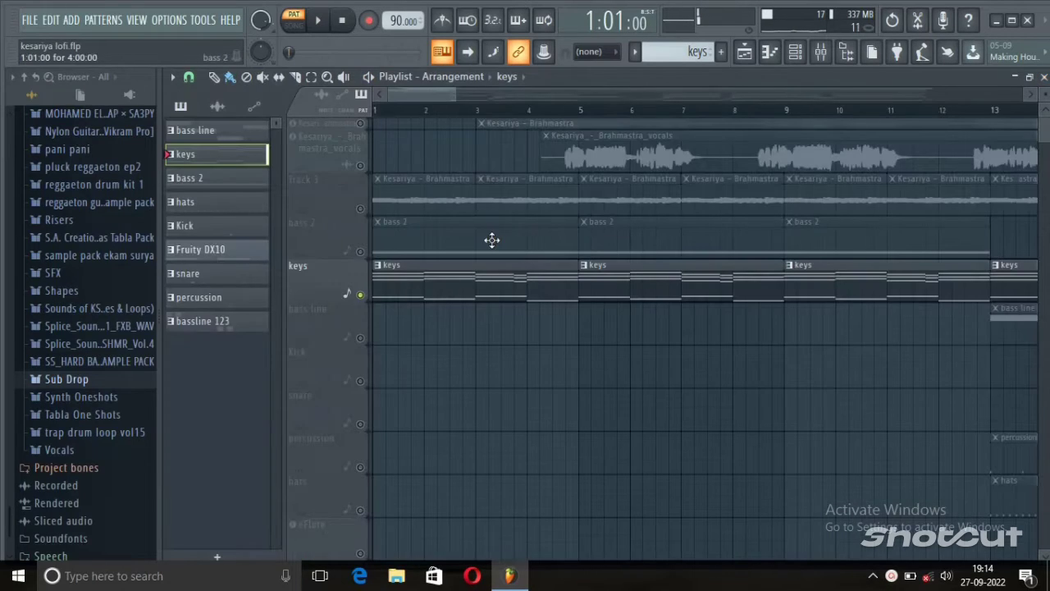
right_click(360, 294)
right_click(361, 209)
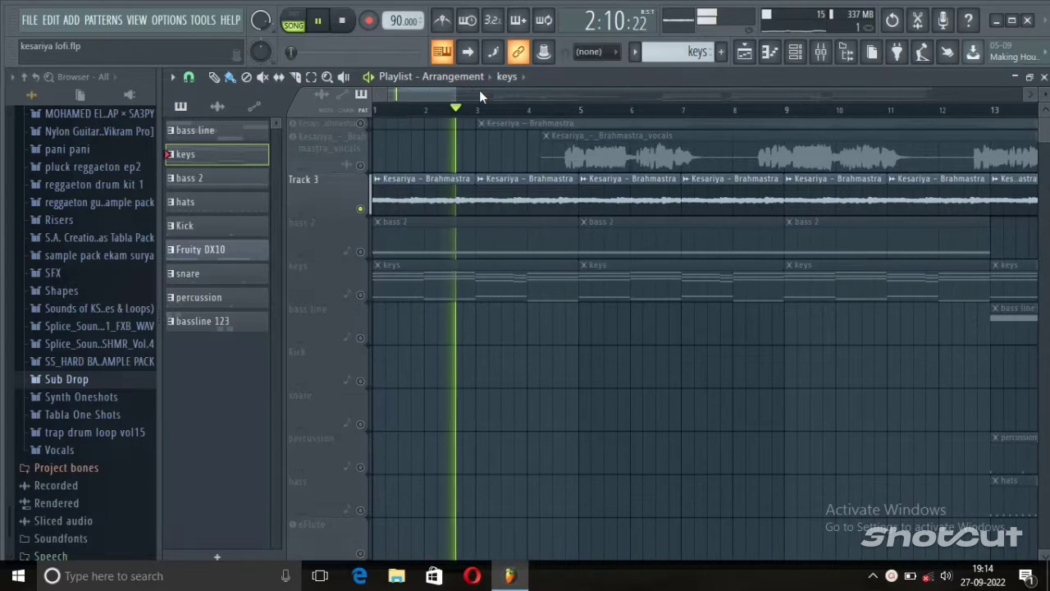
key(space)
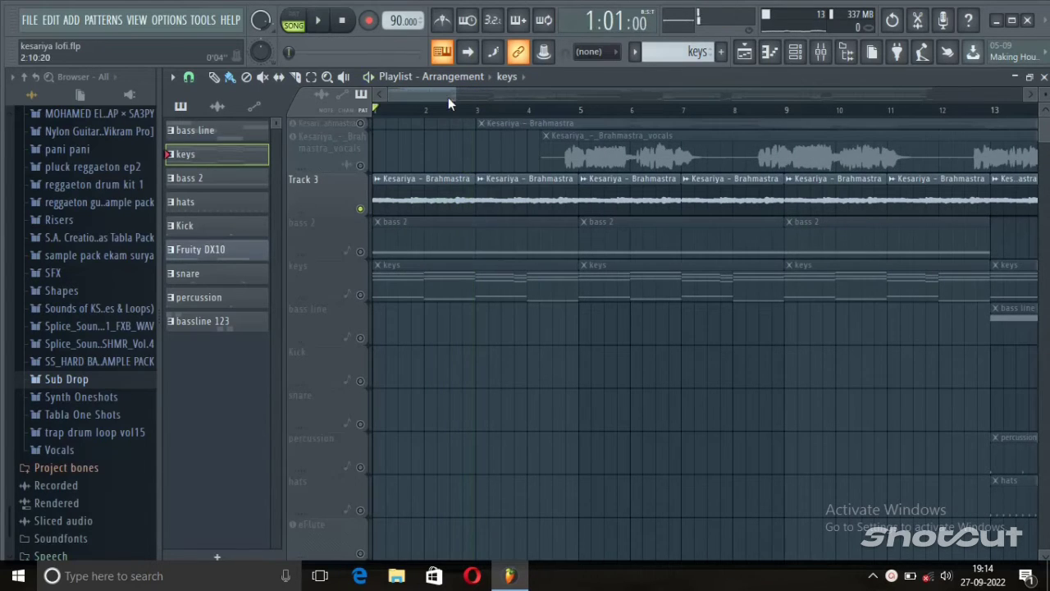
right_click(359, 209)
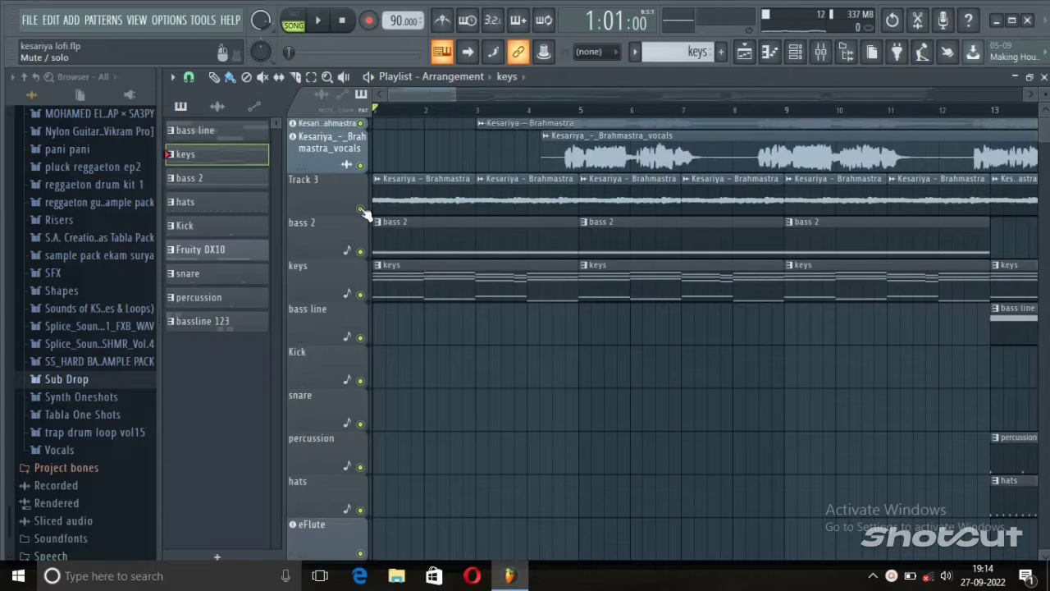
Solo the bass 2 track and play its pattern in the piano roll
right_click(360, 209)
right_click(360, 252)
double_click(411, 237)
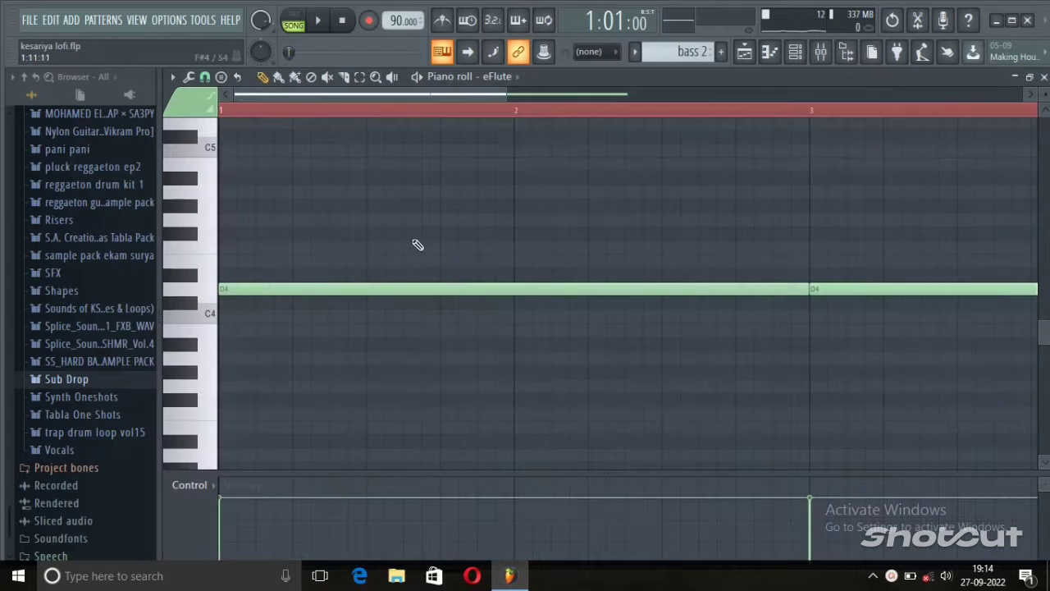
click(289, 20)
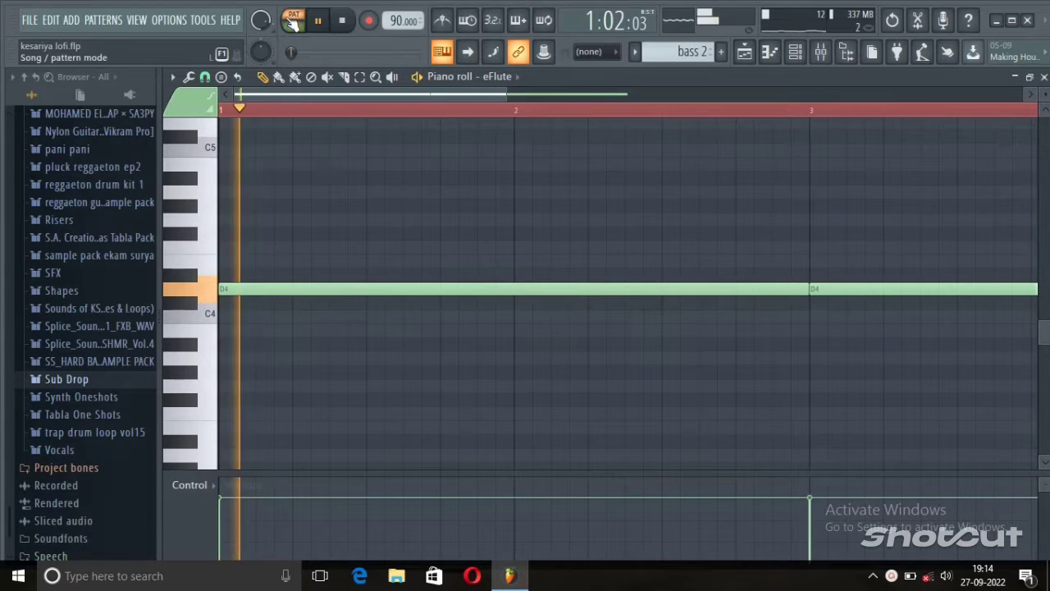
drag(440, 95, 528, 94)
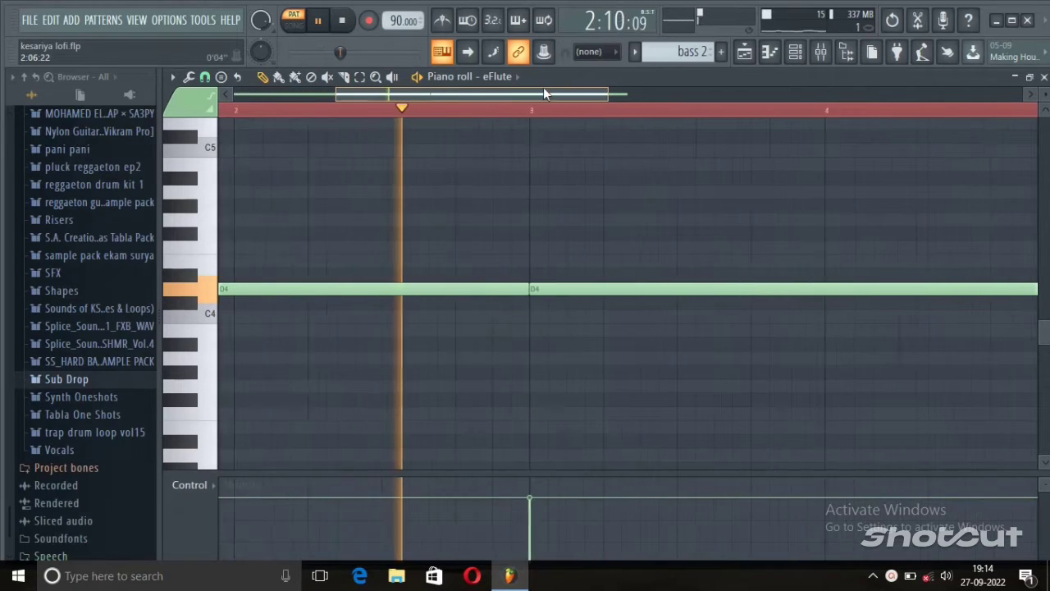
key(space)
key(F7)
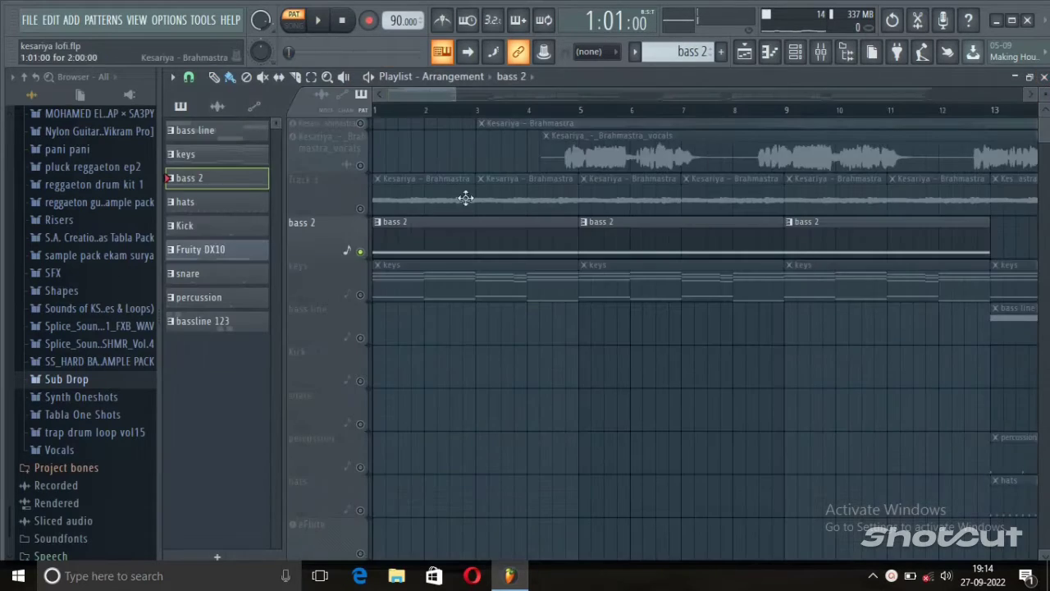
right_click(360, 251)
Solo the bass line track around bar 13 and audition its pattern in the piano roll
drag(418, 95, 481, 95)
scroll(410, 246, down, 1)
right_click(361, 294)
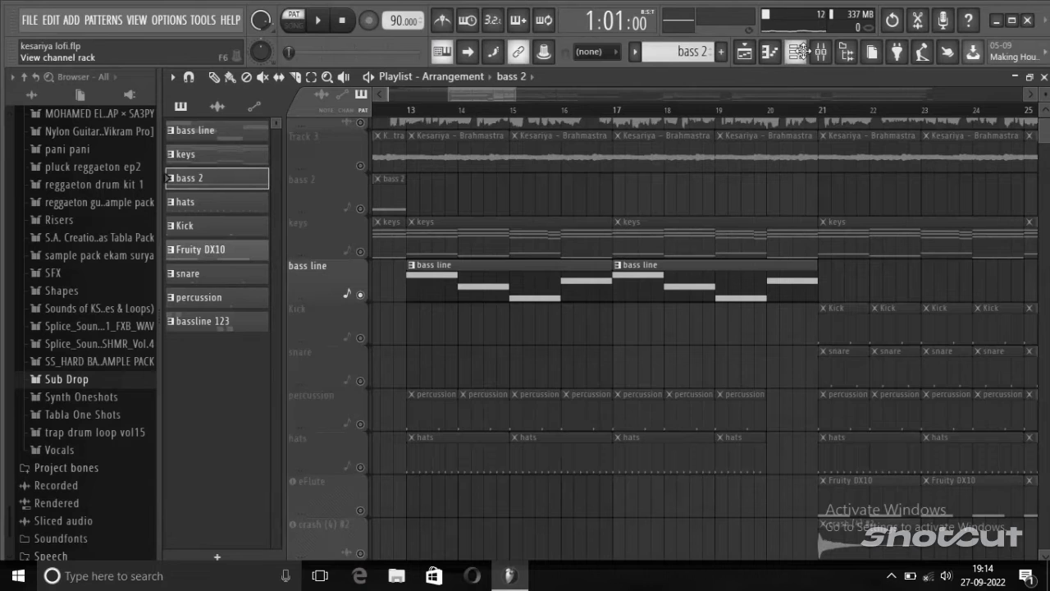
double_click(661, 289)
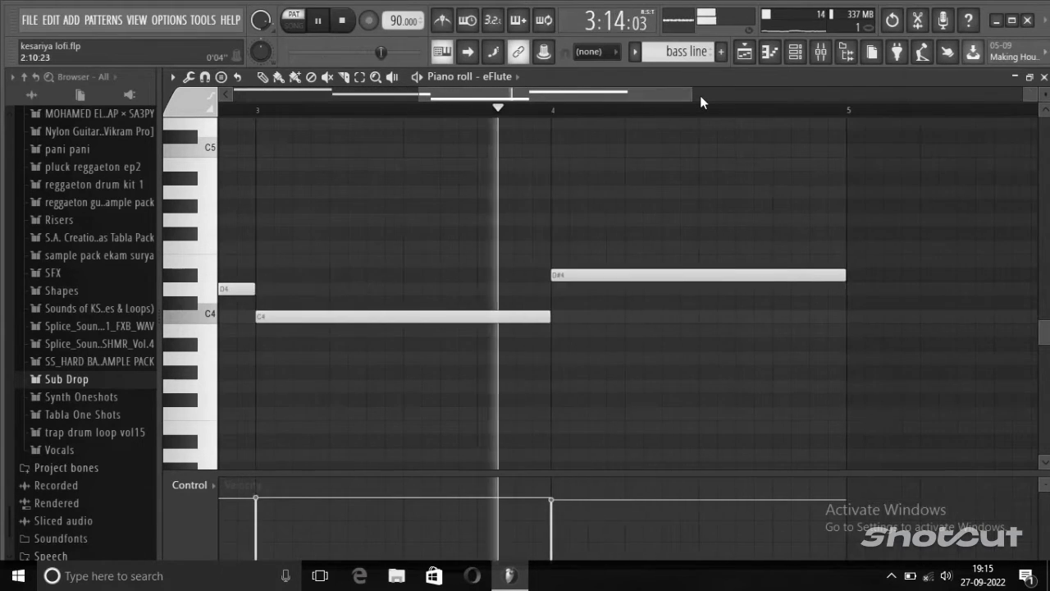
key(space)
click(1043, 76)
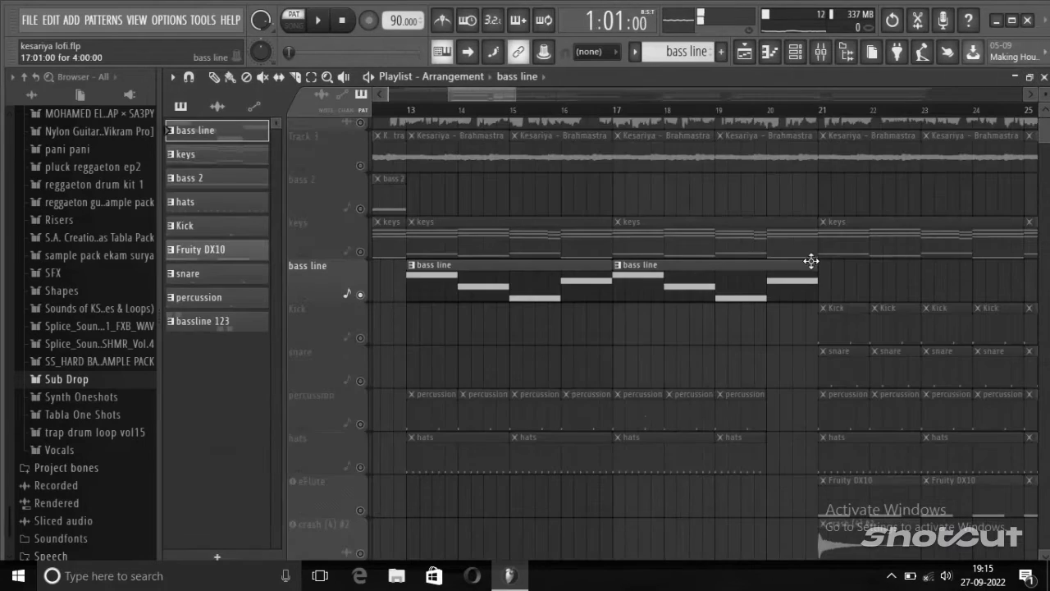
Solo the Kick track and audition it over a playlist time selection from bar 21 to bar 25
scroll(514, 163, up, 2)
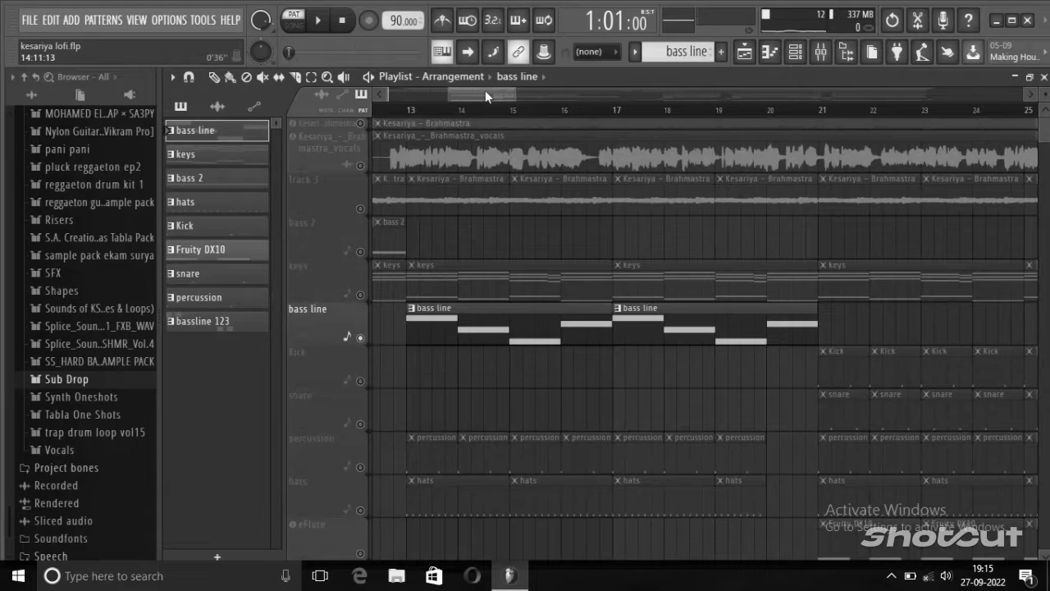
drag(485, 91, 528, 91)
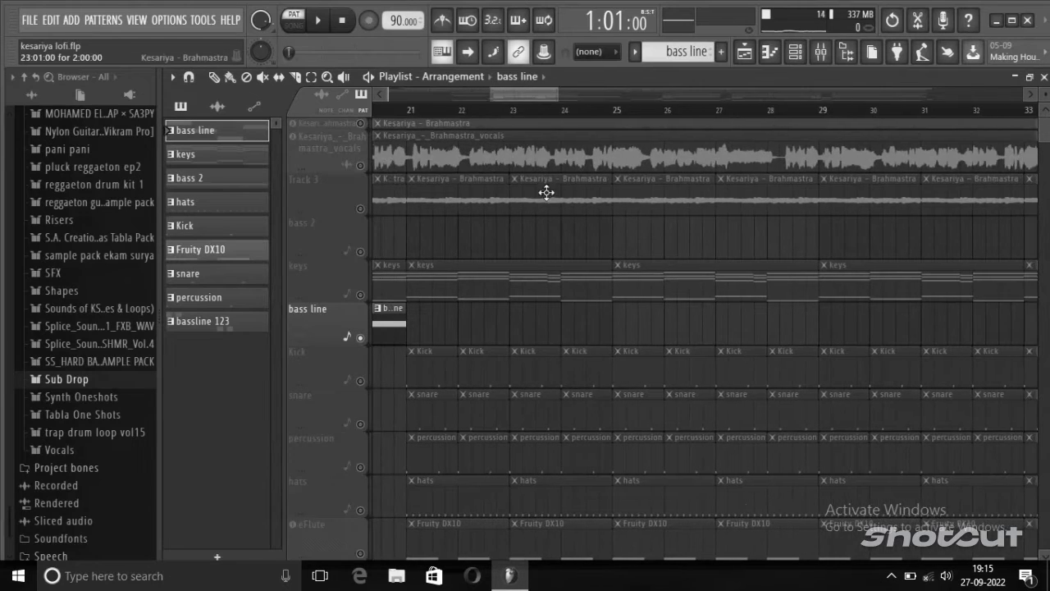
scroll(547, 192, down, 3)
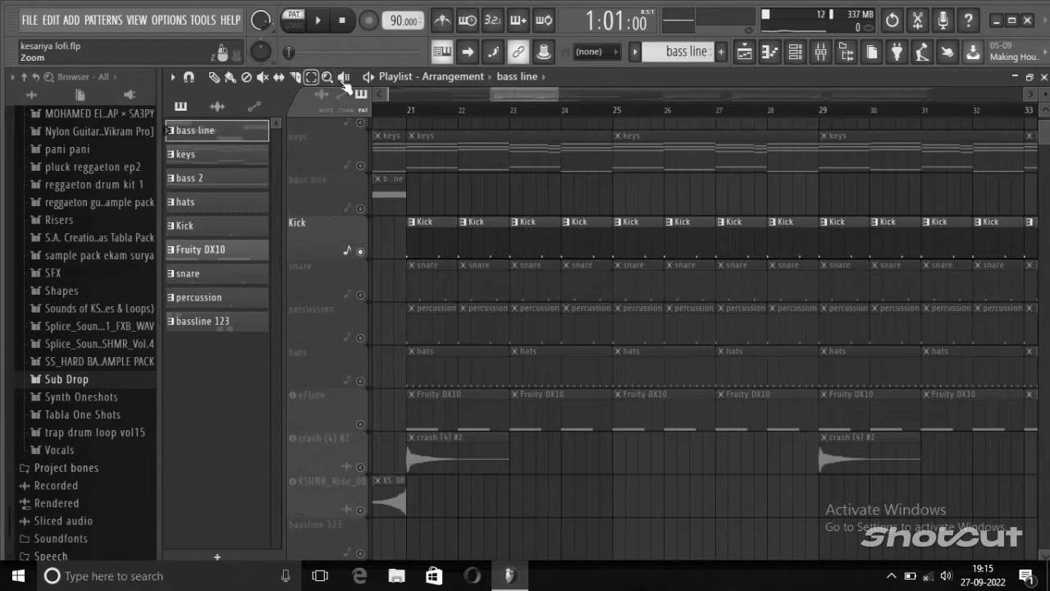
drag(407, 118, 618, 135)
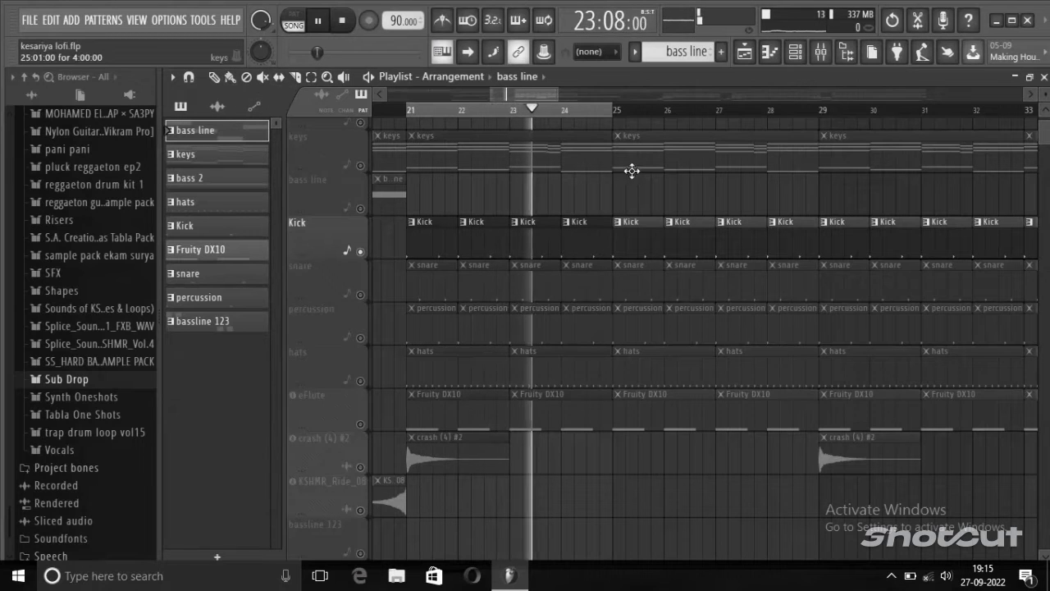
key(space)
Check the Master track's effect slots in the mixer, close the mixer and replay the kick
click(821, 52)
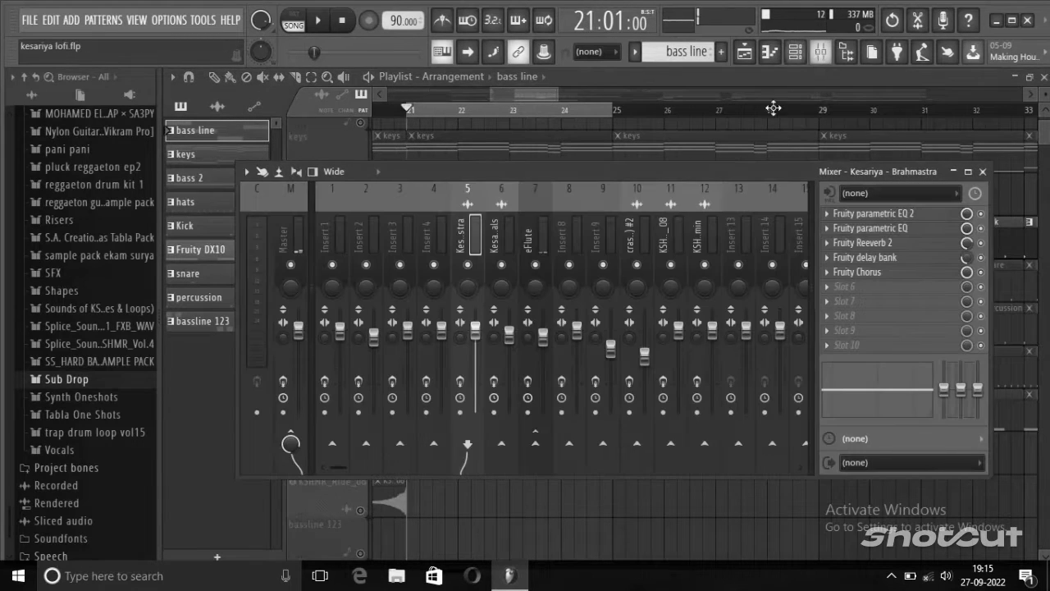
click(283, 246)
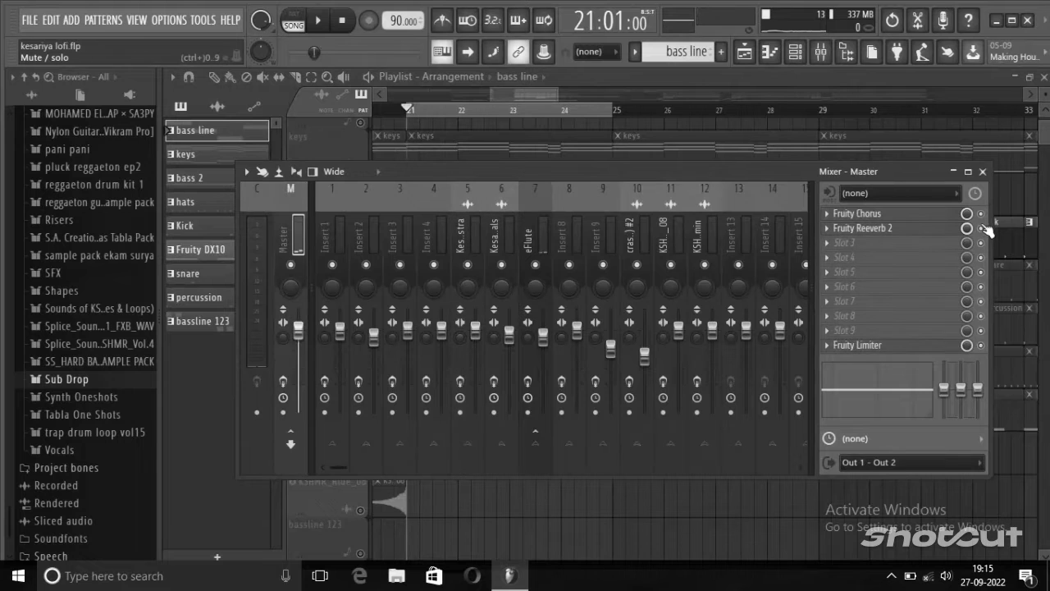
click(983, 173)
key(space)
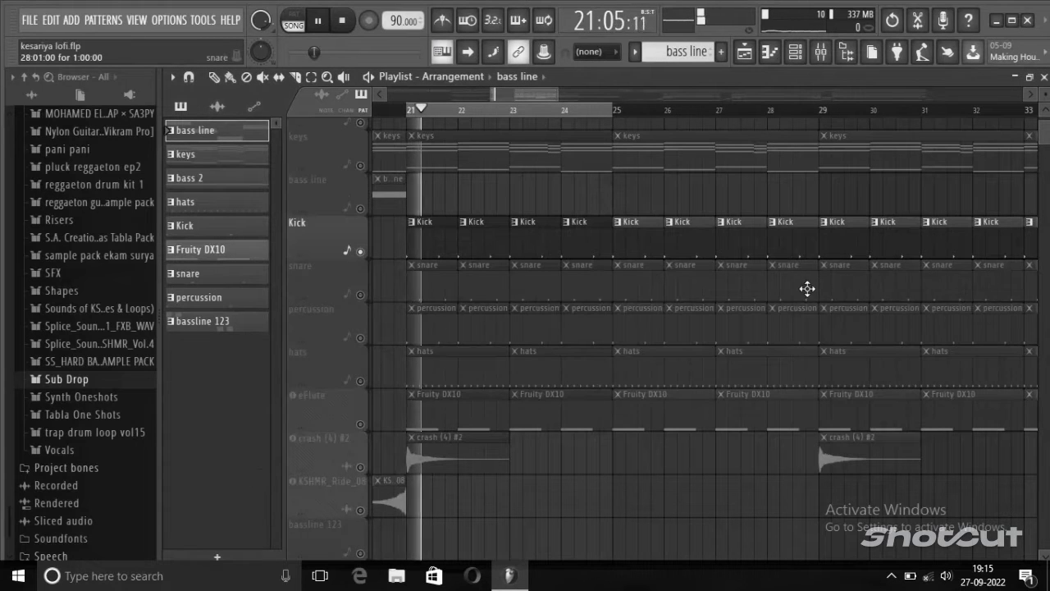
Unmute the snare track to hear it with the kick, and recheck the Master track in the mixer
click(361, 296)
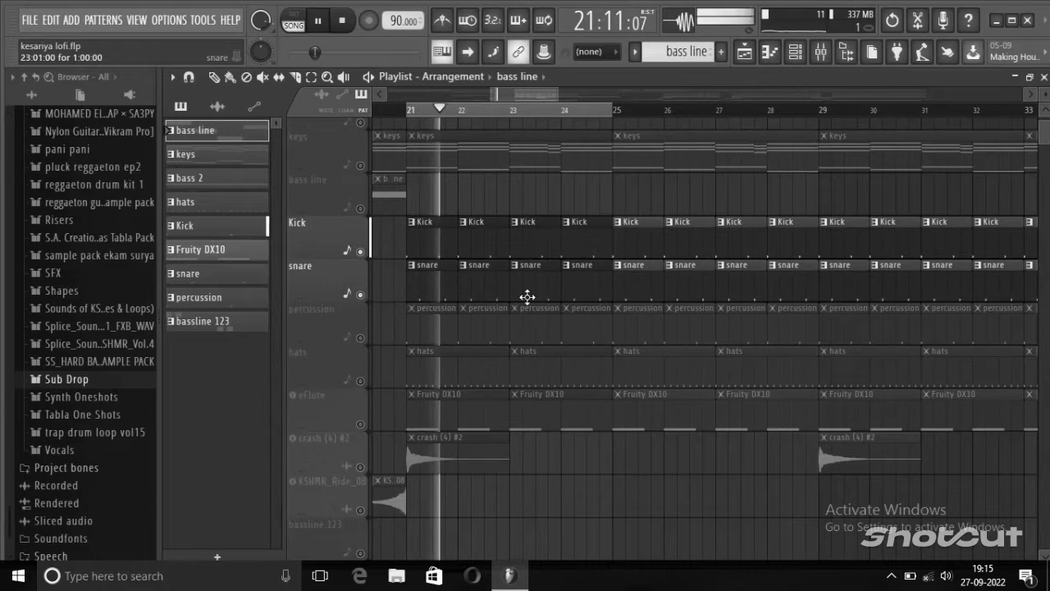
click(550, 263)
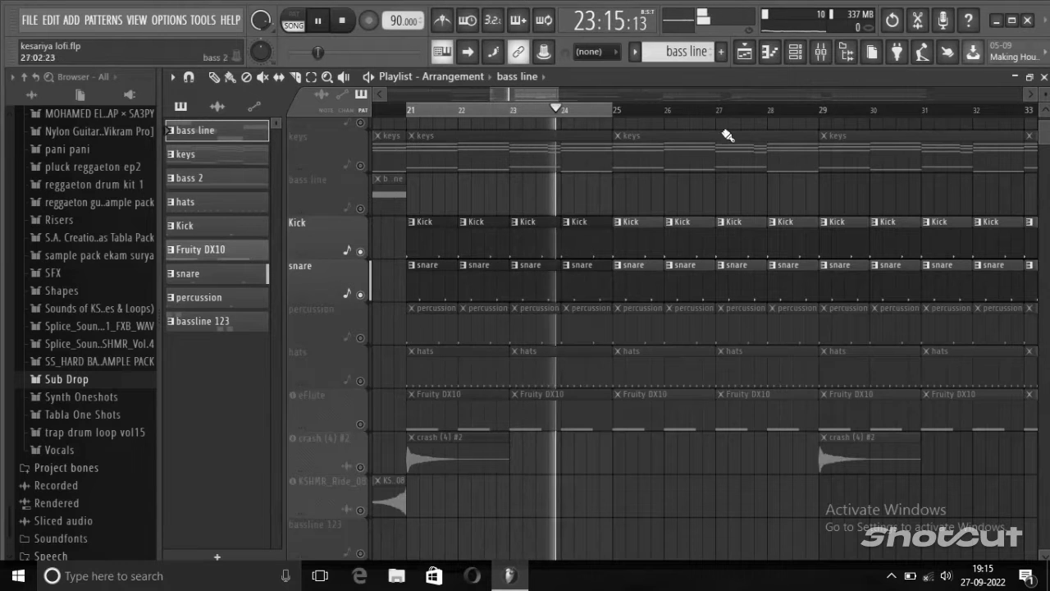
click(827, 53)
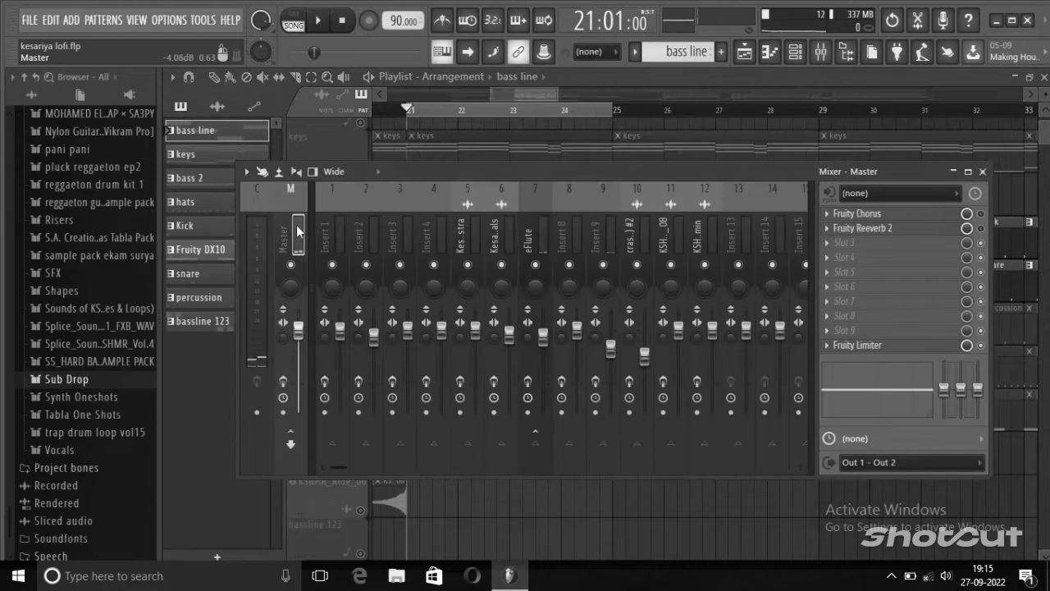
click(983, 172)
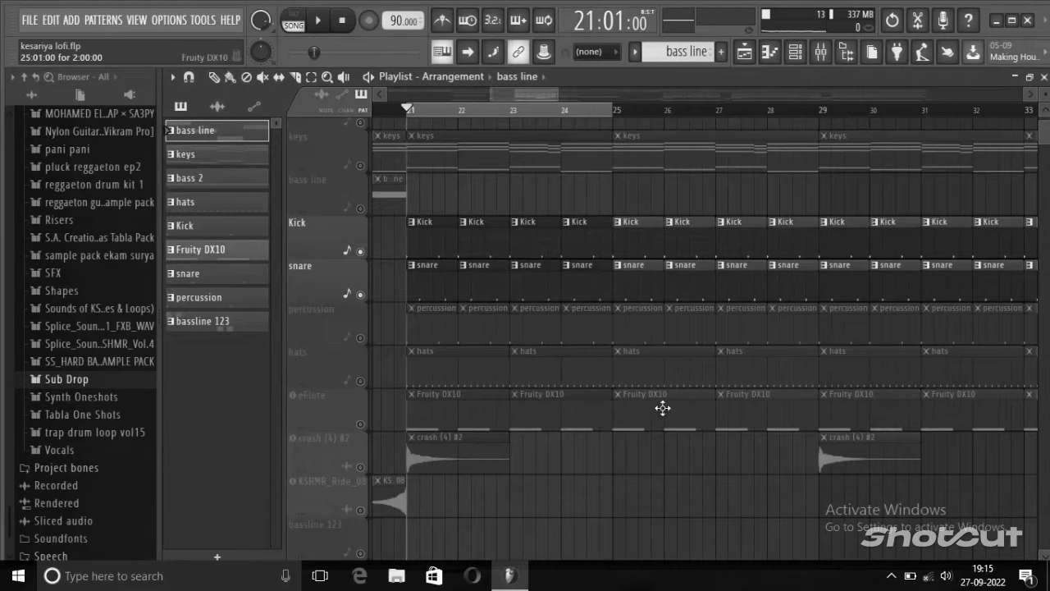
Unmute the percussion track and audition it together with the kick and snare
click(360, 337)
key(space)
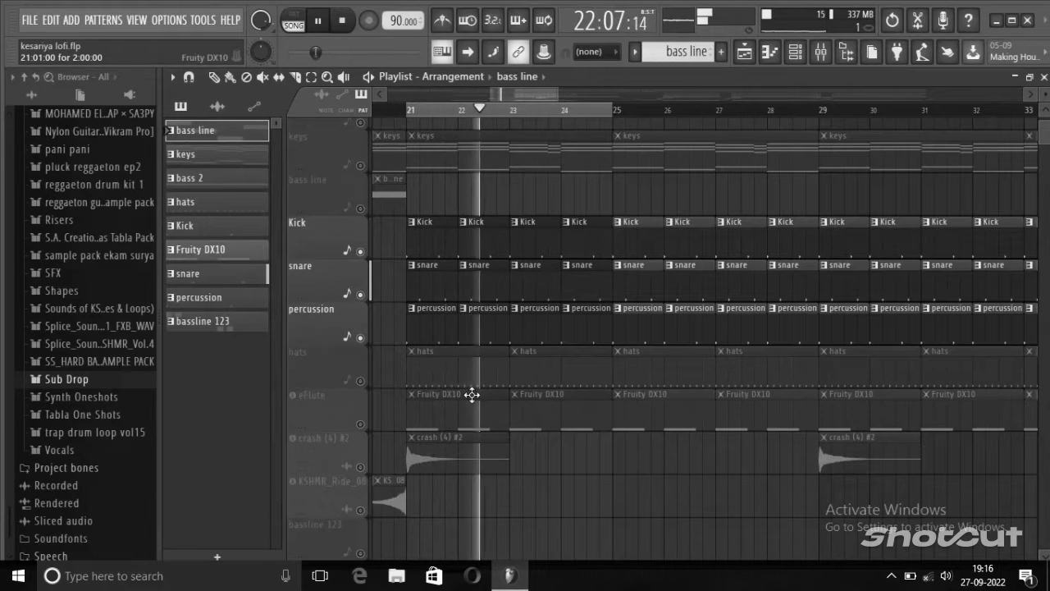
scroll(497, 339, down, 2)
scroll(443, 119, up, 3)
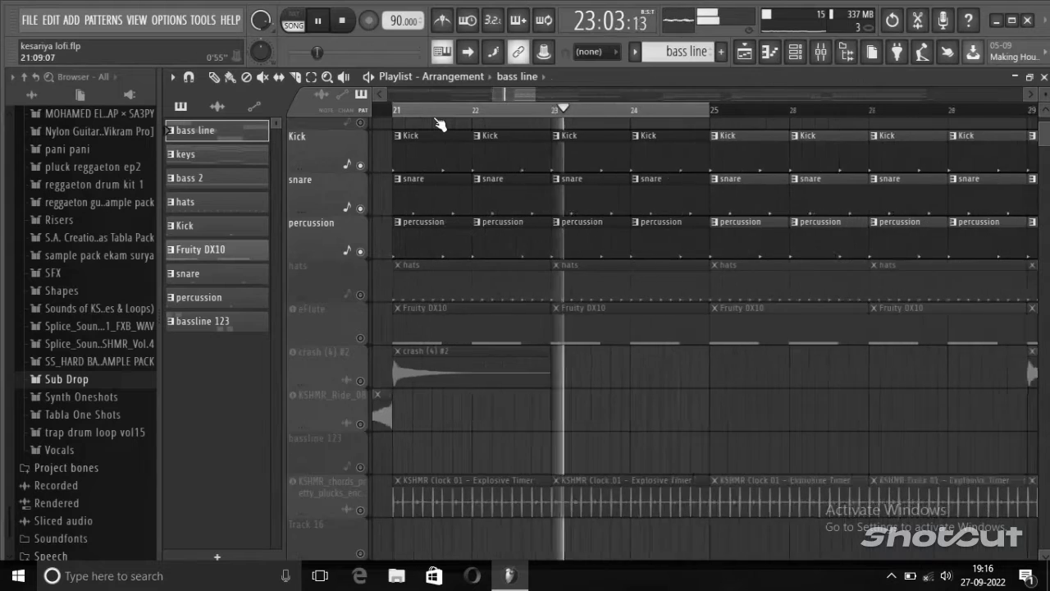
key(space)
Unmute the hats track and audition it with the other drum tracks
click(359, 295)
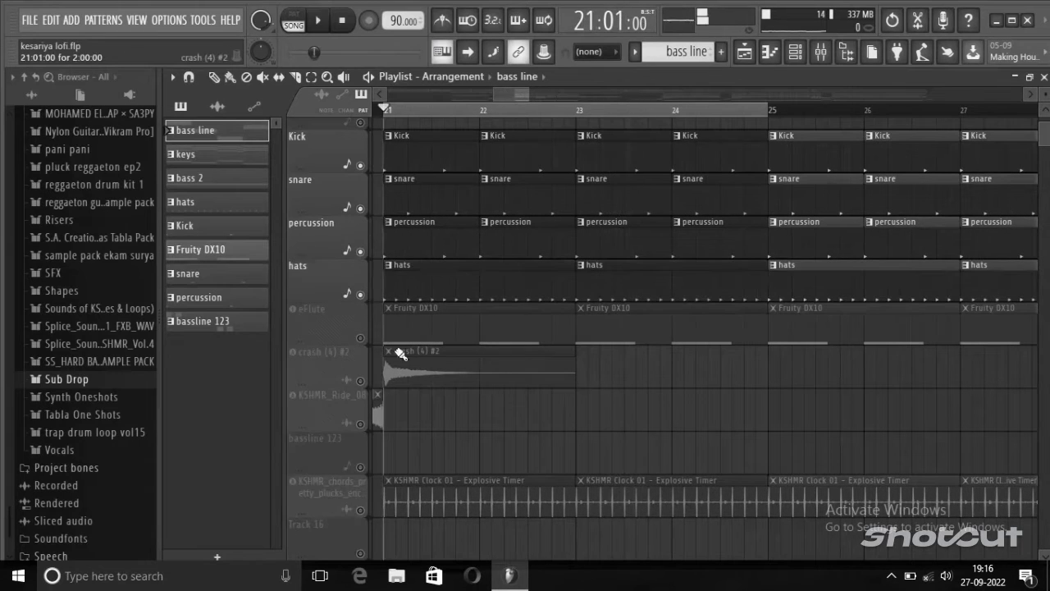
key(space)
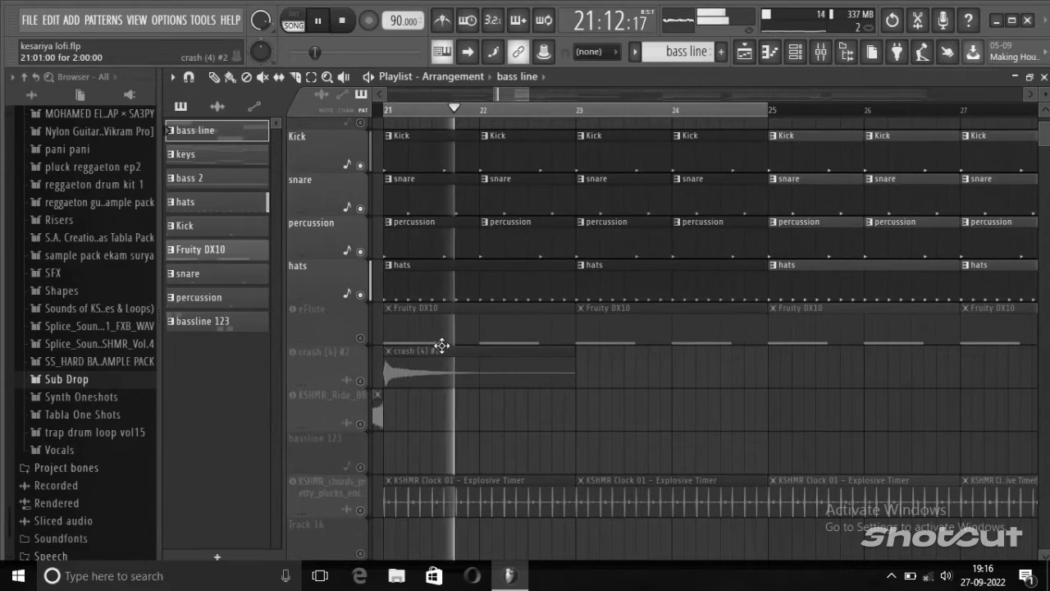
scroll(422, 146, down, 2)
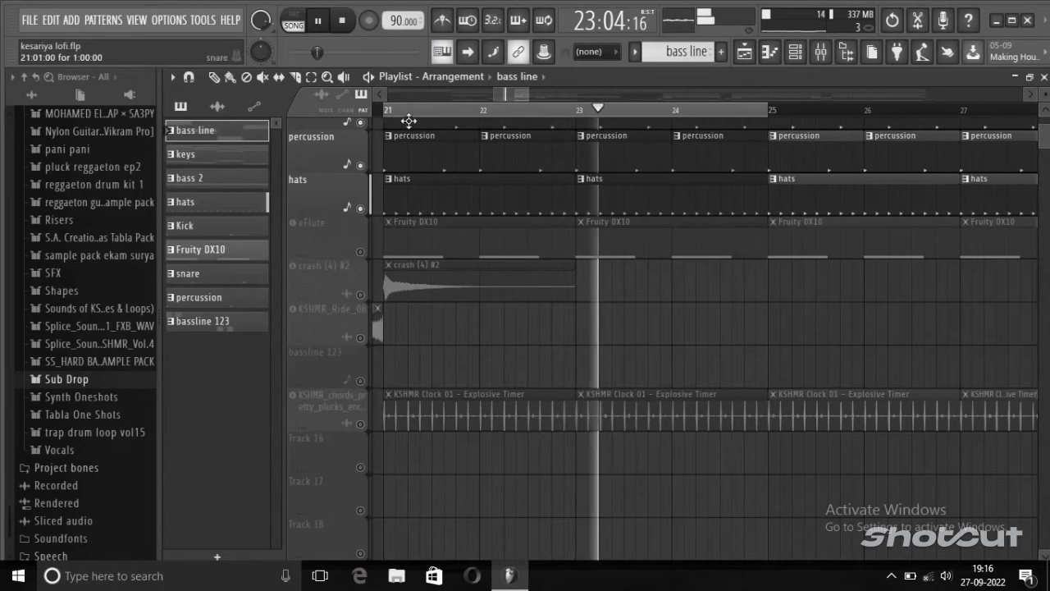
key(space)
Unmute the eFlute track holding the Fruity DX10 clips and audition it with the drums
click(361, 253)
key(space)
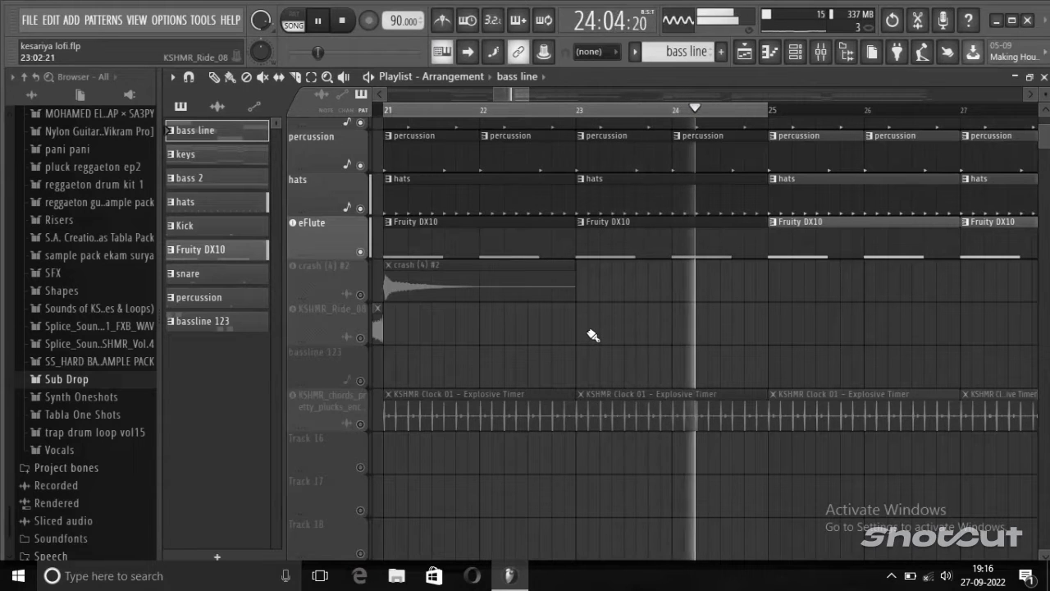
key(space)
Unmute the track with the KSHMR Clock 01 - Explosive Timer clips, view the sample's settings and audition it in the mix
scroll(457, 340, down, 2)
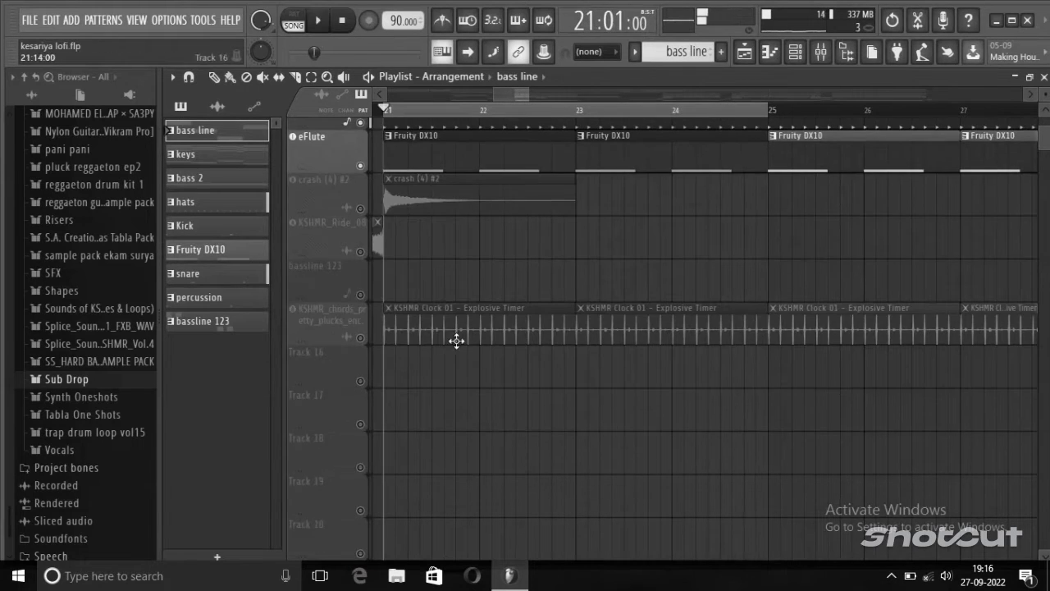
click(371, 338)
key(space)
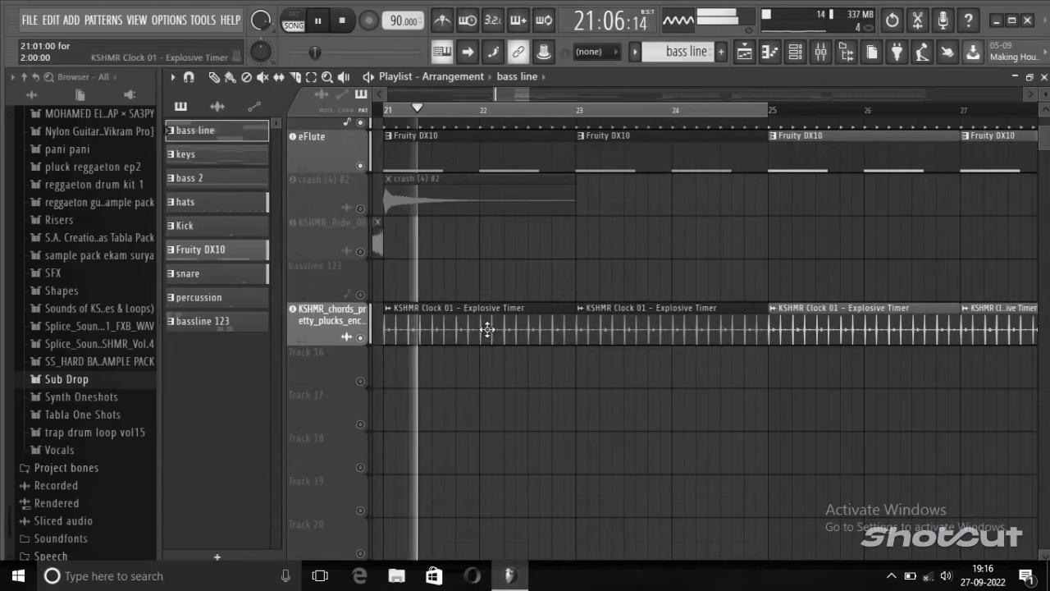
key(space)
double_click(488, 329)
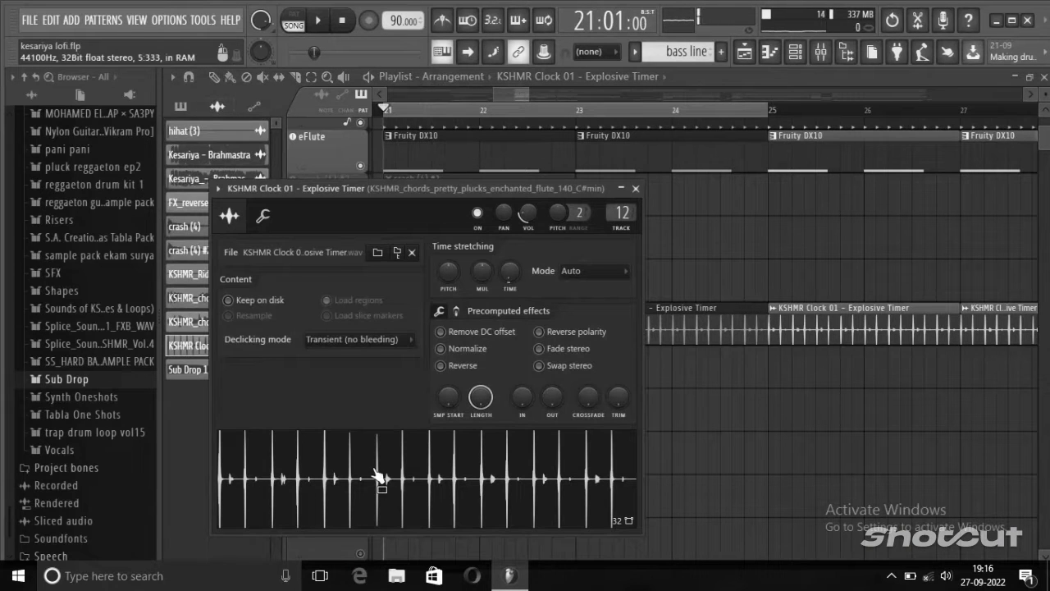
click(636, 189)
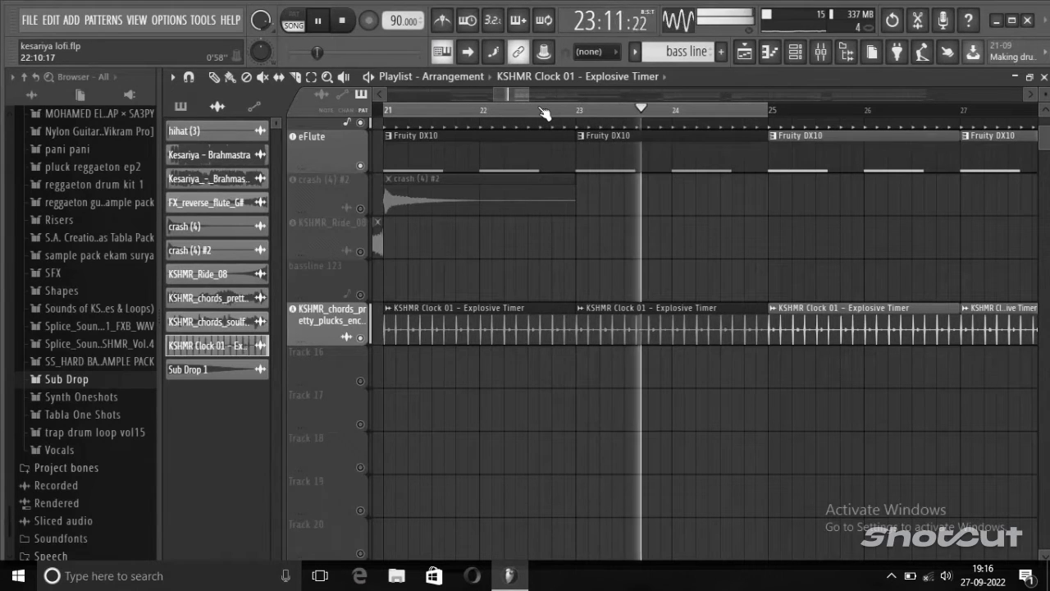
key(space)
Unmute the keys track and Track 3 so they play along with the drums
scroll(420, 261, up, 8)
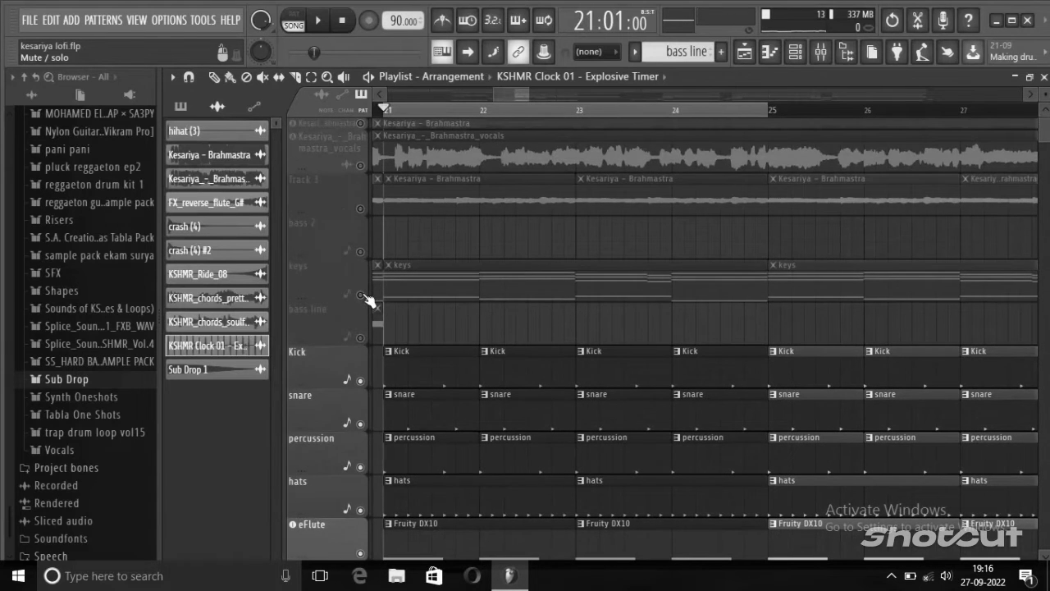
click(361, 294)
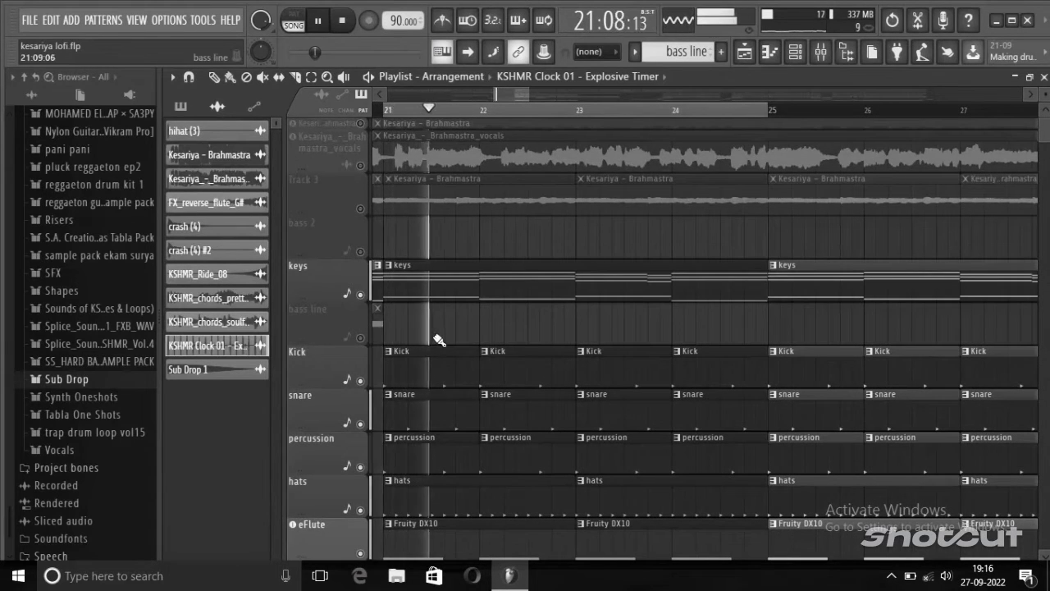
click(361, 210)
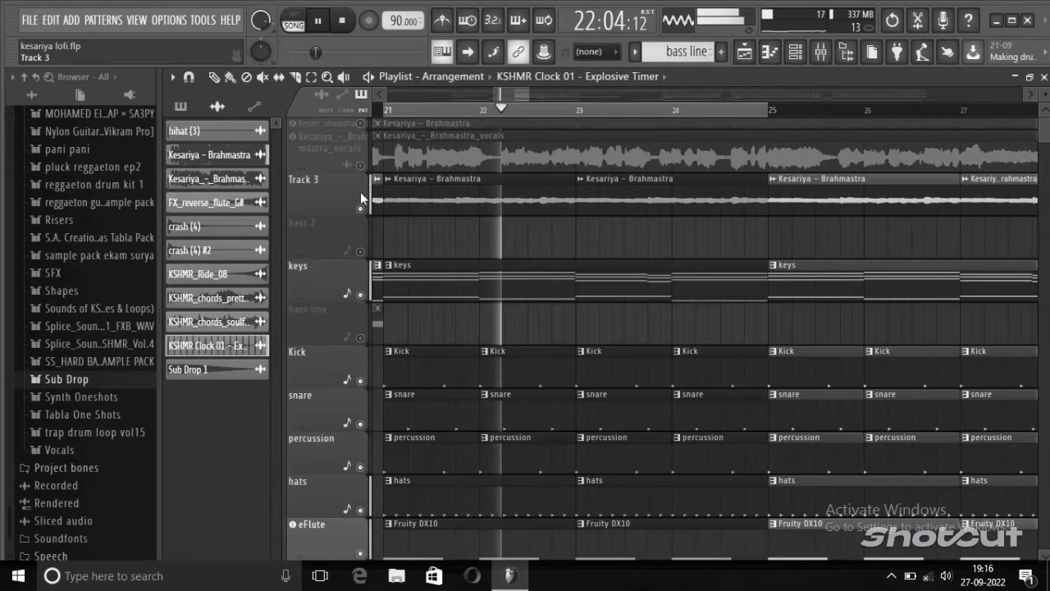
Audition the keys, Track 3, eFlute and drum tracks together from bar 22 onward, and stop playback
drag(511, 91, 517, 90)
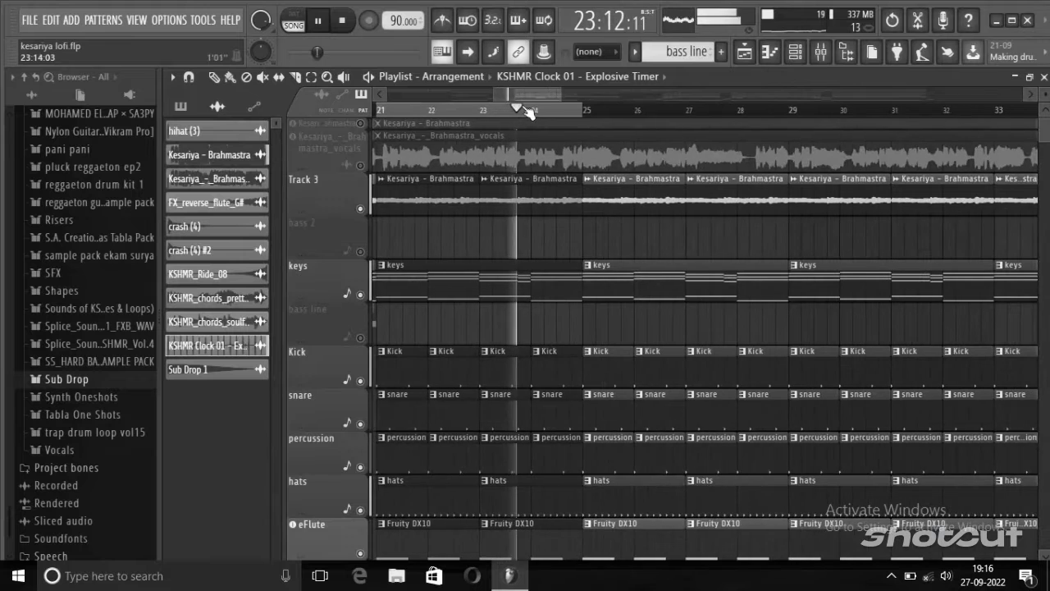
scroll(511, 232, down, 2)
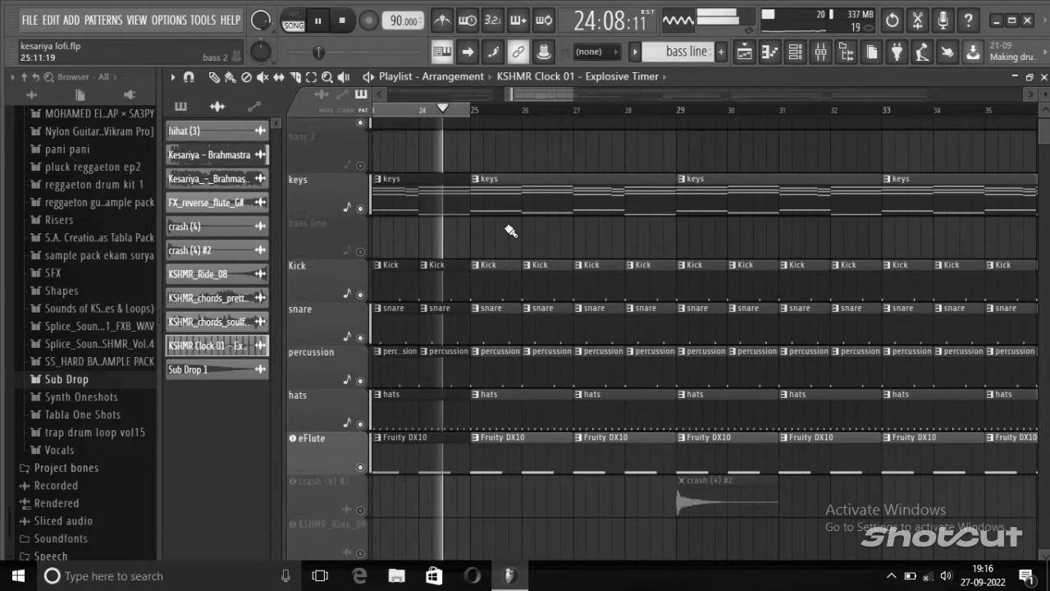
drag(529, 93, 633, 104)
key(space)
Solo the bassline 123 track, whose clips lie between bars 47 and 53 of the playlist
scroll(577, 246, down, 3)
scroll(577, 246, down, 3)
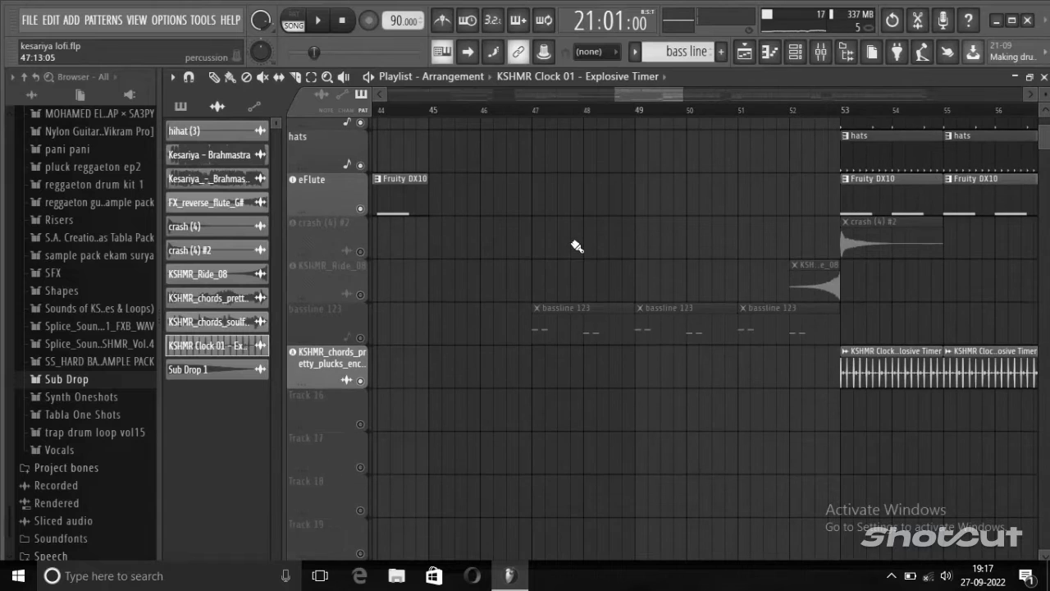
scroll(556, 220, right, 2)
right_click(361, 337)
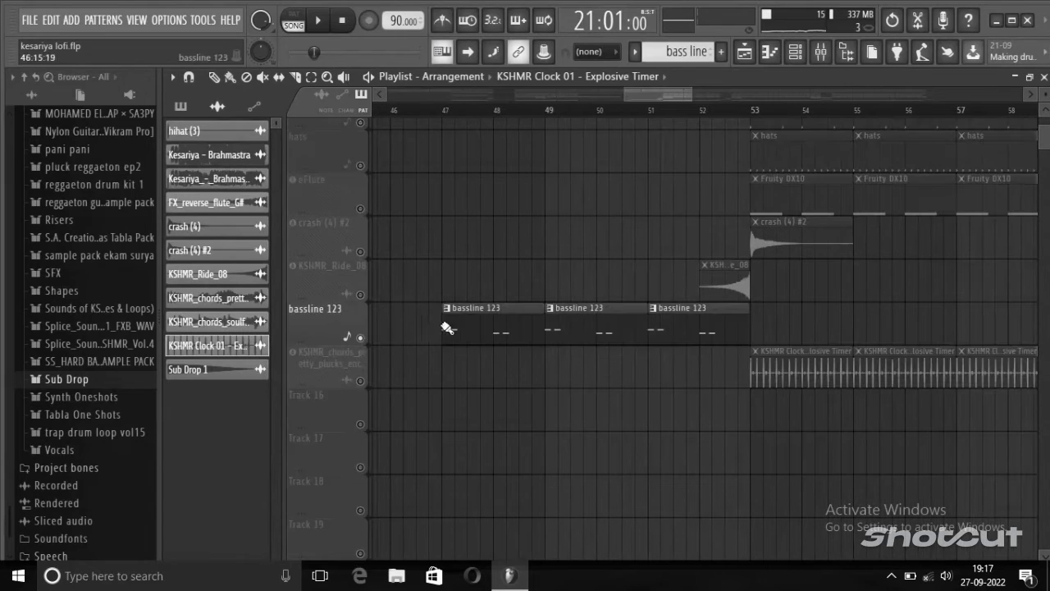
Open the first bassline 123 clip in the piano roll and audition its notes in pattern mode
double_click(458, 326)
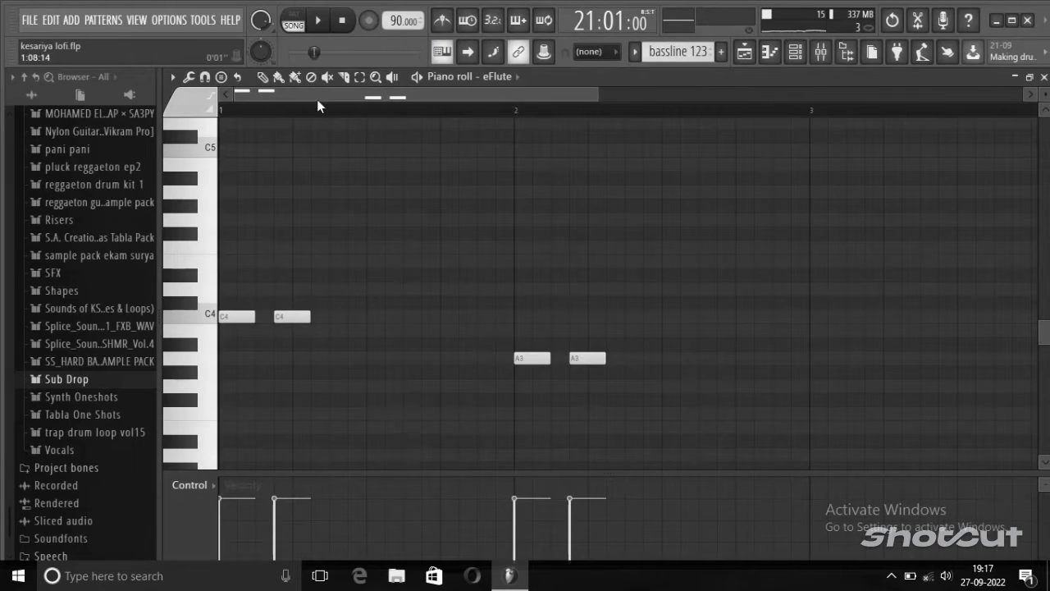
click(292, 20)
key(space)
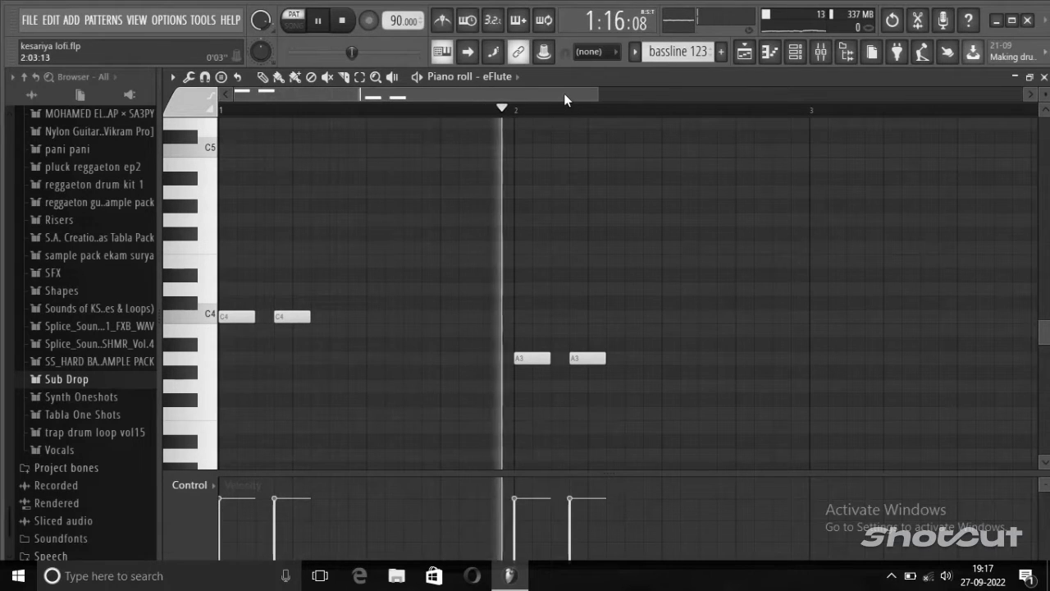
key(space)
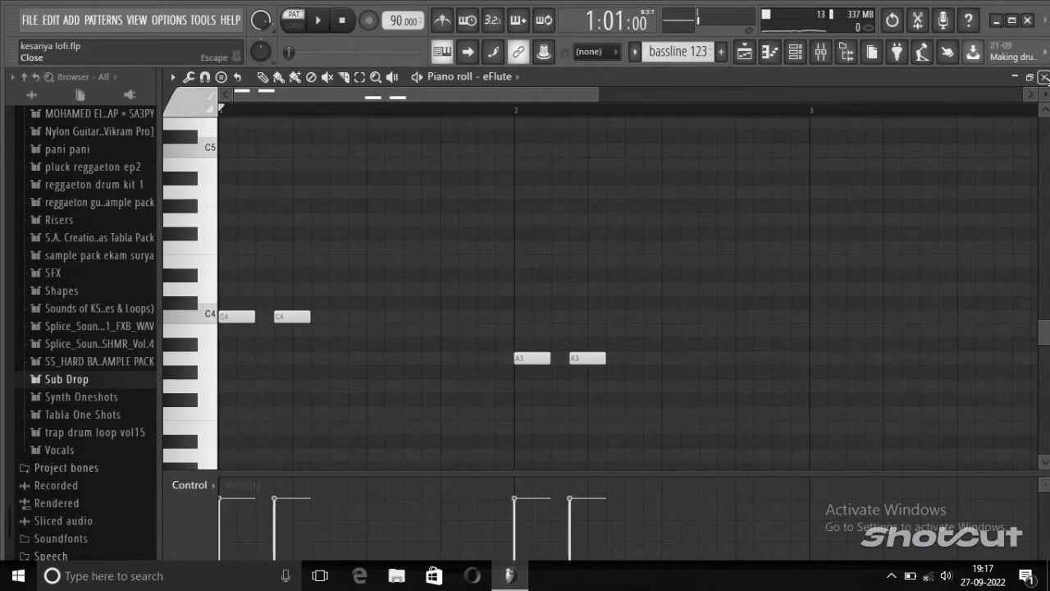
Return to the playlist's early bars and solo the Kesariya_-_Brahmastra_vocals track
key(F5)
drag(627, 95, 446, 108)
scroll(650, 210, up, 5)
scroll(532, 160, up, 3)
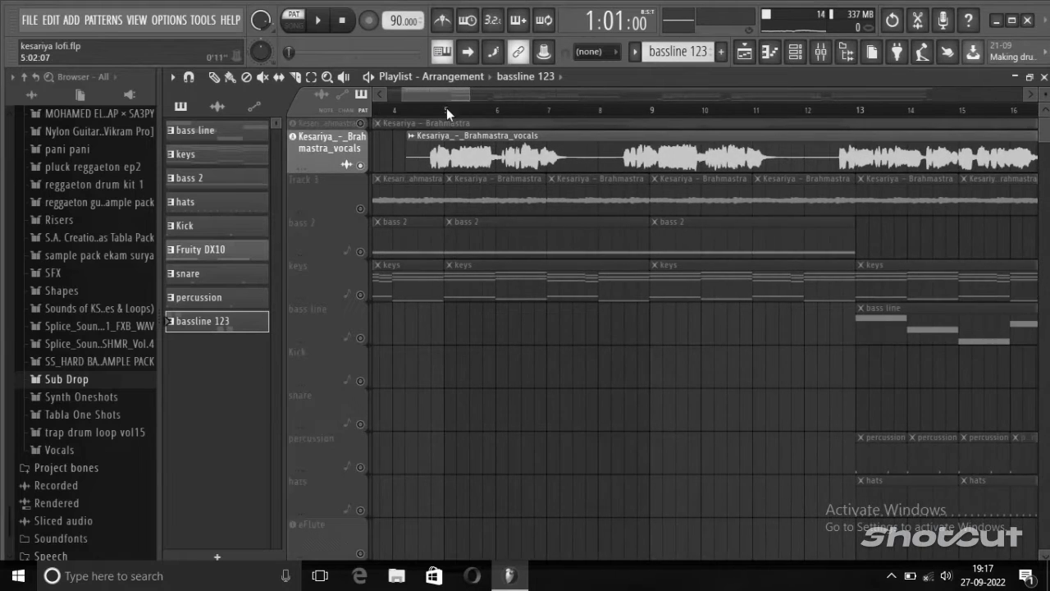
Select the Kesariya_-_Brahmastra_vocals insert in the mixer, place Fruity Chorus above Fruity Stereo Enhancer and bypass the insert's effects
click(824, 52)
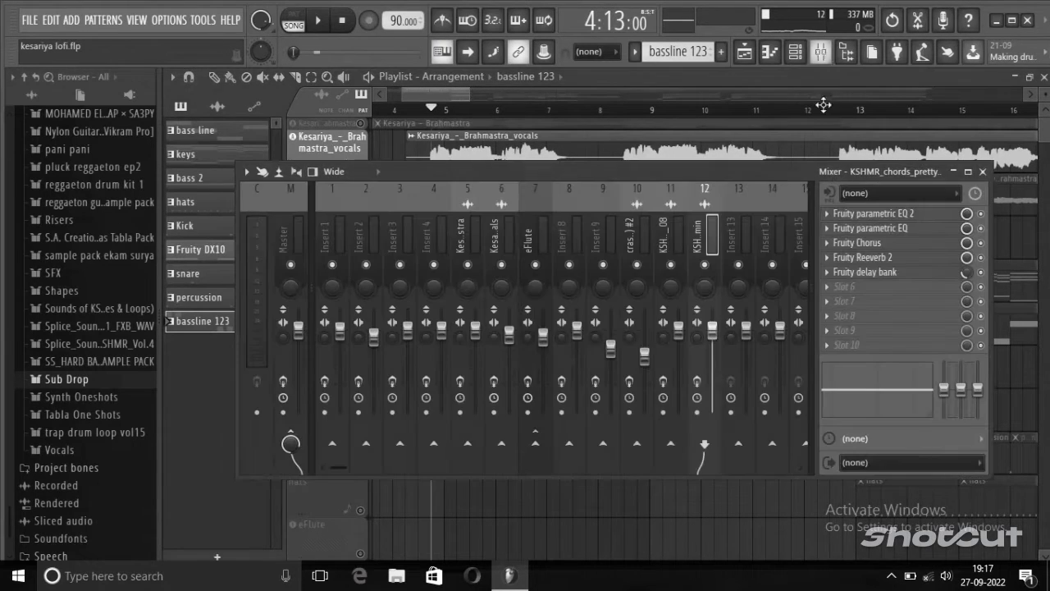
click(507, 230)
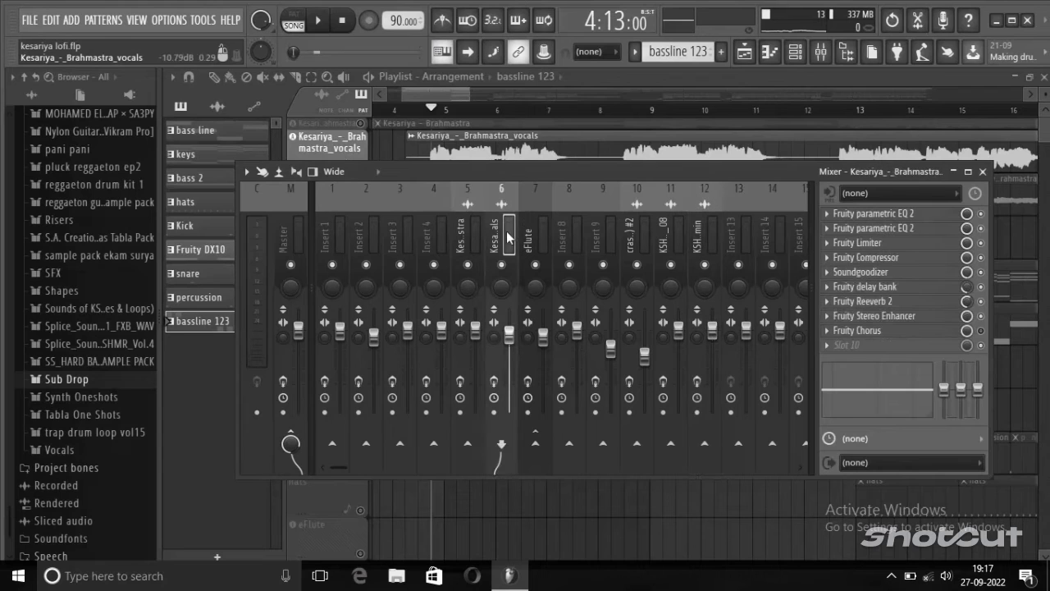
drag(604, 165, 577, 174)
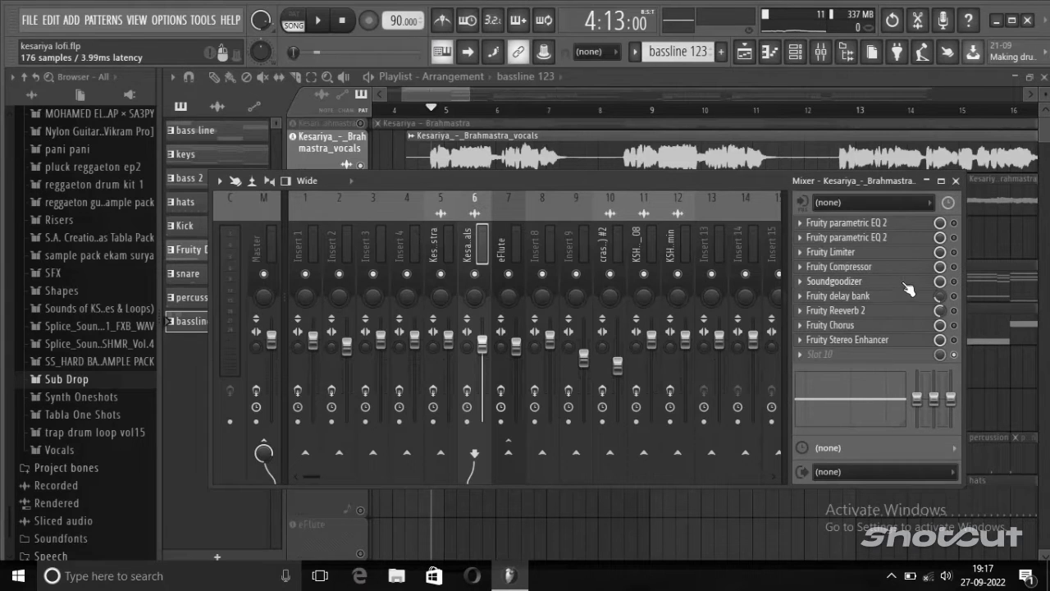
click(956, 180)
Audition the soloed vocals with the effects bypassed, first from bar 4 and further along up to bar 16
key(space)
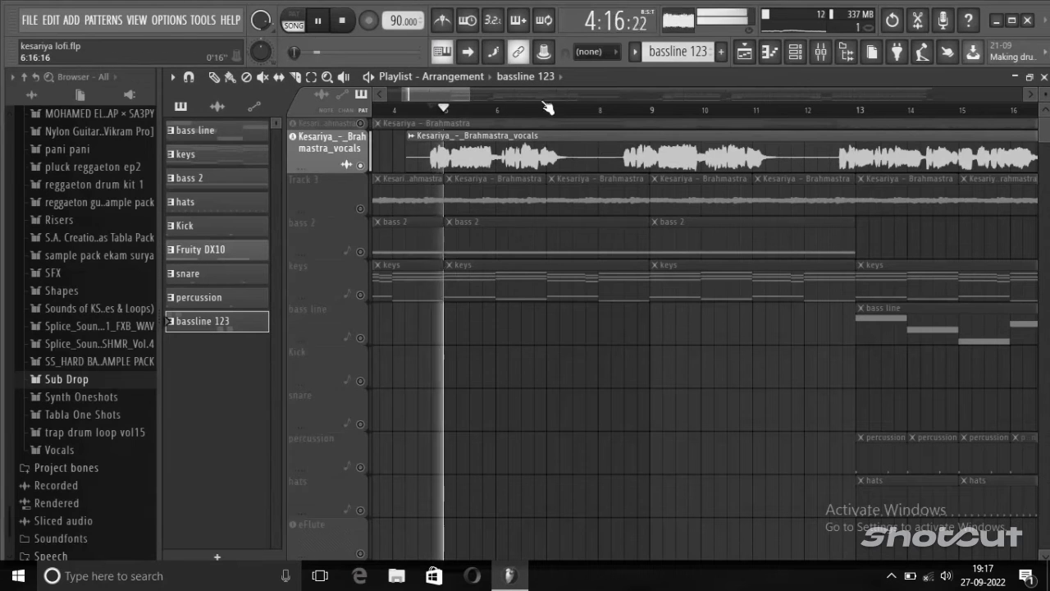
drag(441, 91, 434, 92)
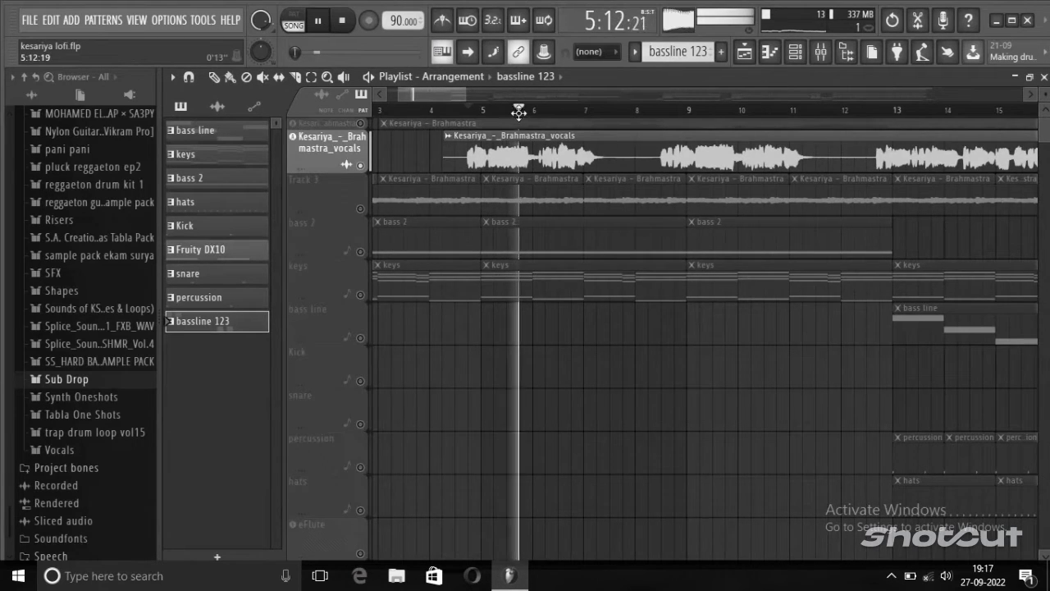
scroll(450, 101, up, 3)
drag(426, 96, 454, 96)
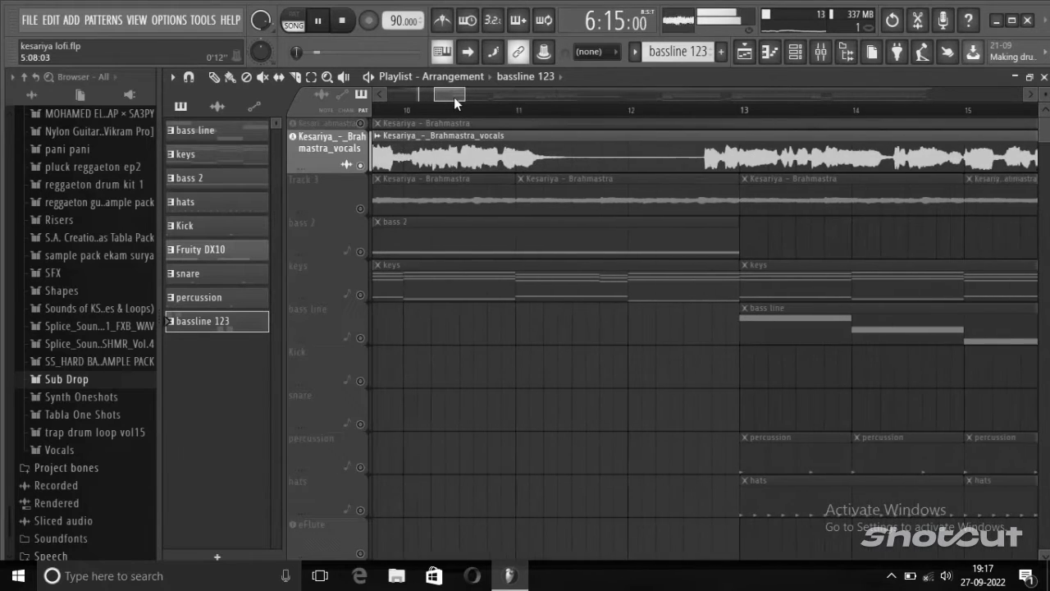
click(525, 108)
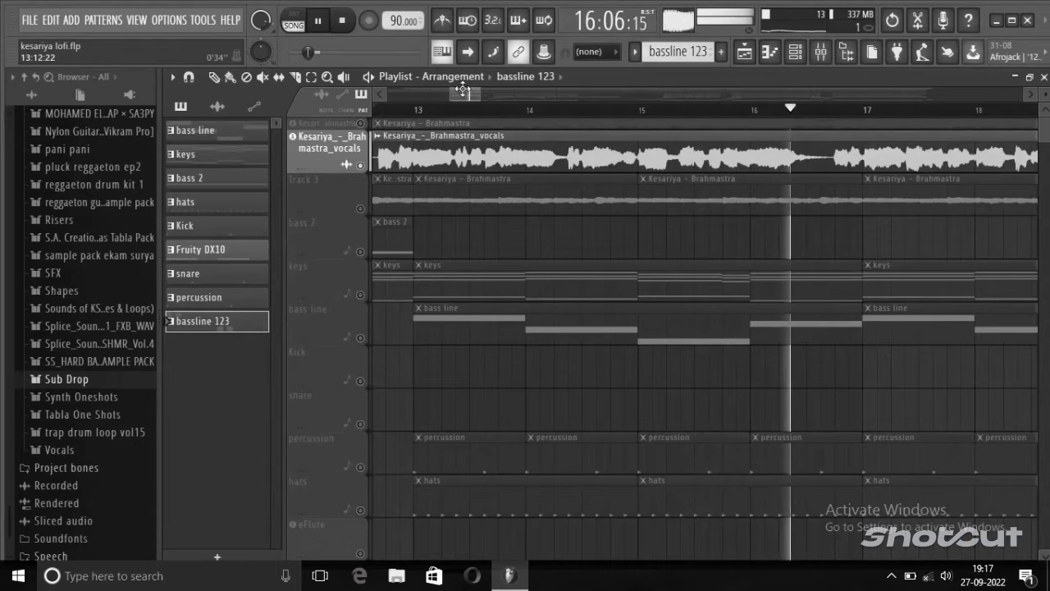
key(space)
Re-enable the effects on the vocals mixer insert and play the processed vocals from bar 12
click(824, 52)
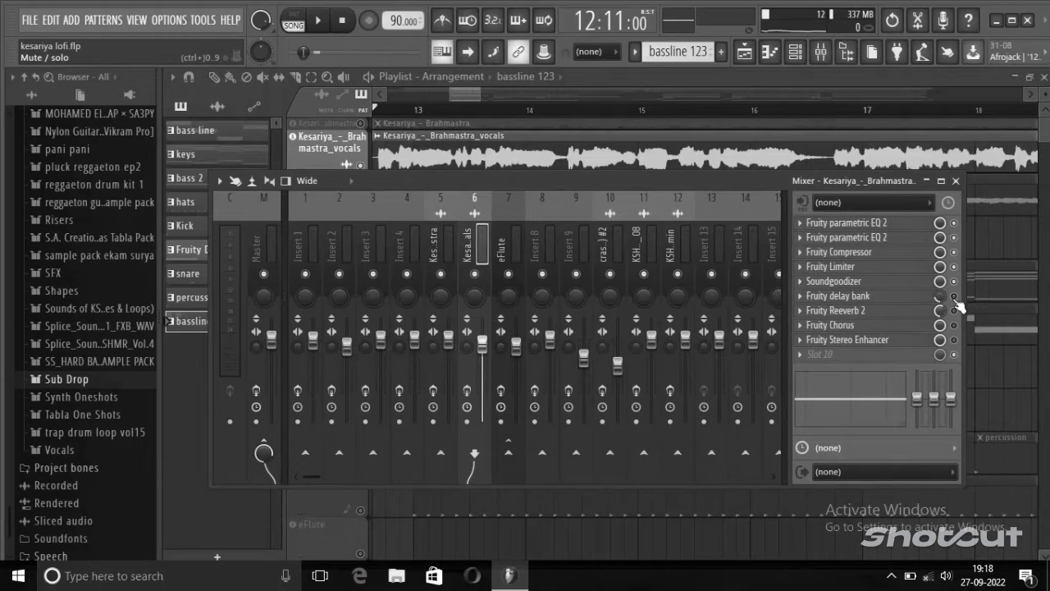
click(956, 181)
key(space)
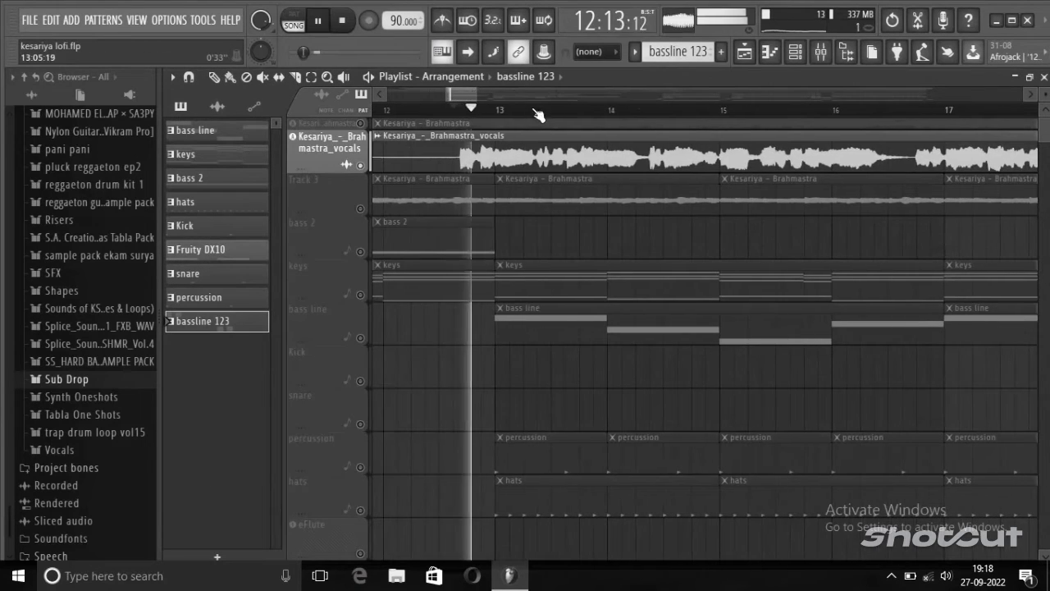
View the Fruity parametric EQ 2 settings on the vocals insert and move Fruity delay bank above Soundgoodizer in the effect chain
click(820, 54)
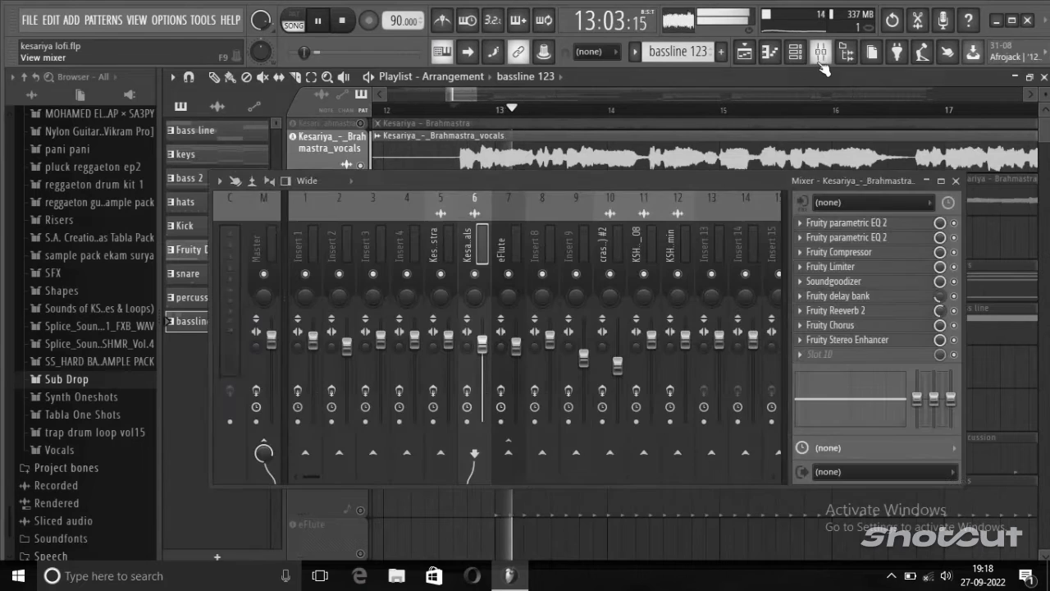
click(855, 227)
click(790, 265)
click(829, 237)
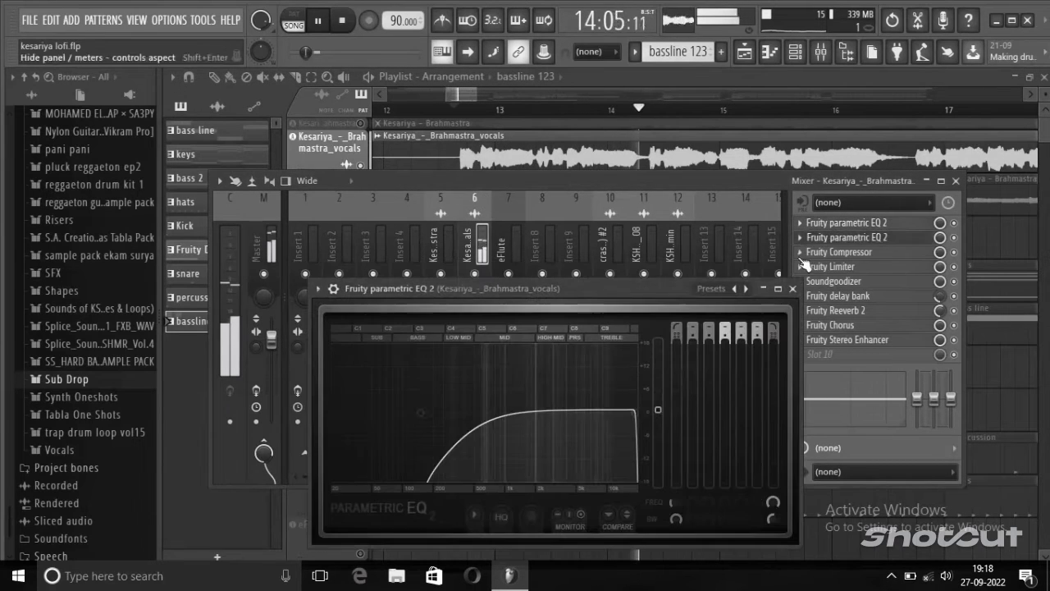
drag(833, 281, 825, 301)
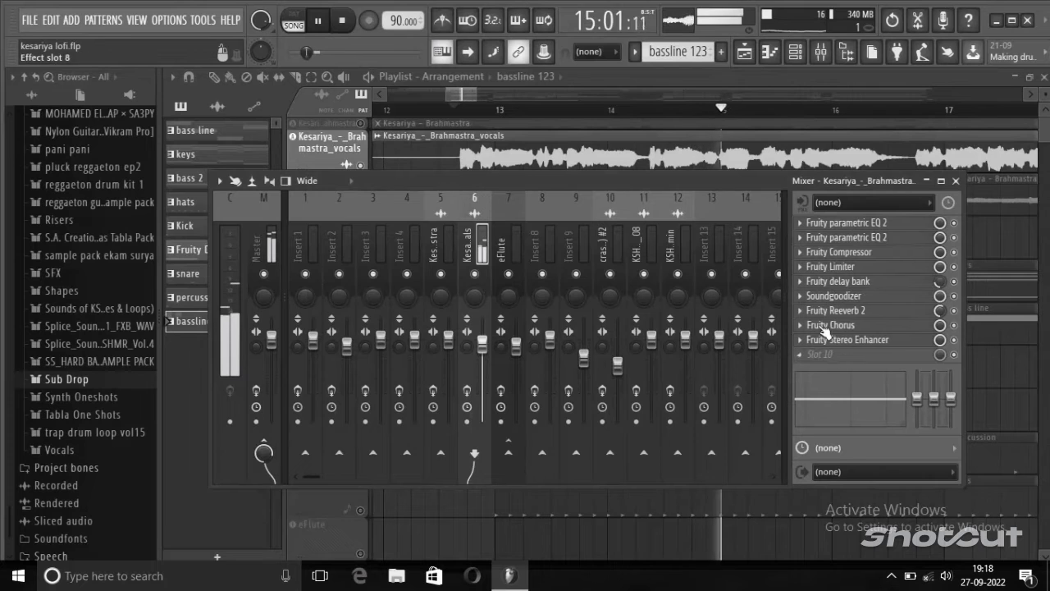
View the Fruity Chorus, Fruity Stereo Enhancer and Fruity Limiter settings on the vocals insert, and close the mixer
click(825, 327)
click(672, 270)
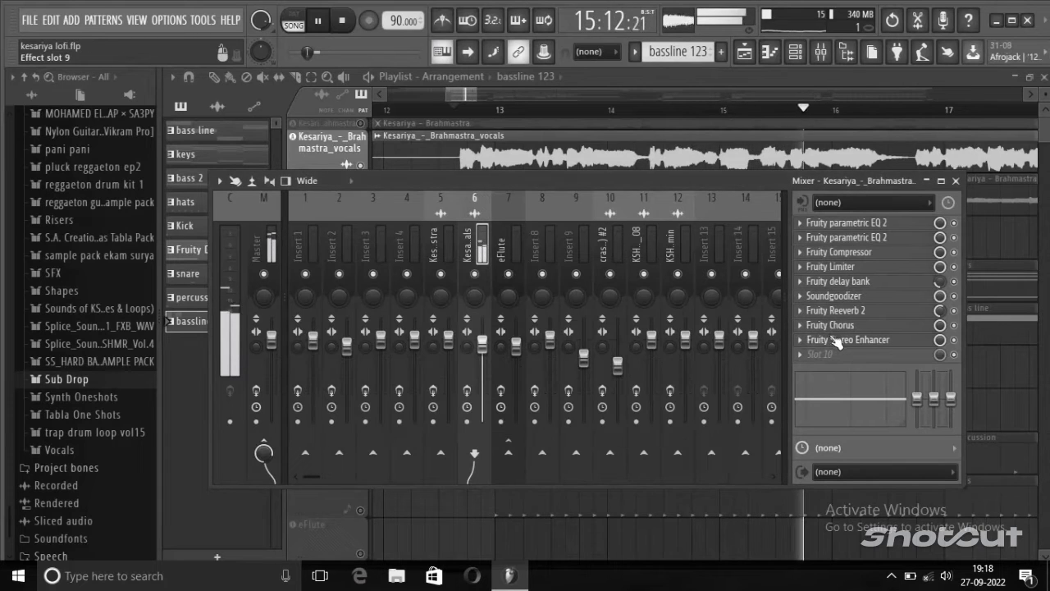
click(837, 340)
click(574, 248)
click(808, 268)
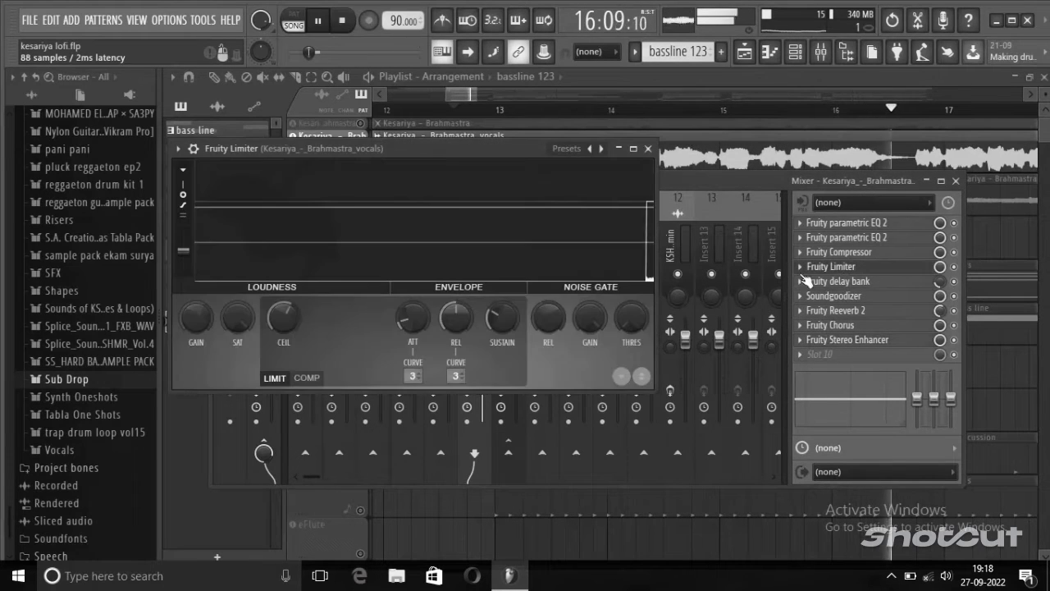
click(649, 148)
click(956, 181)
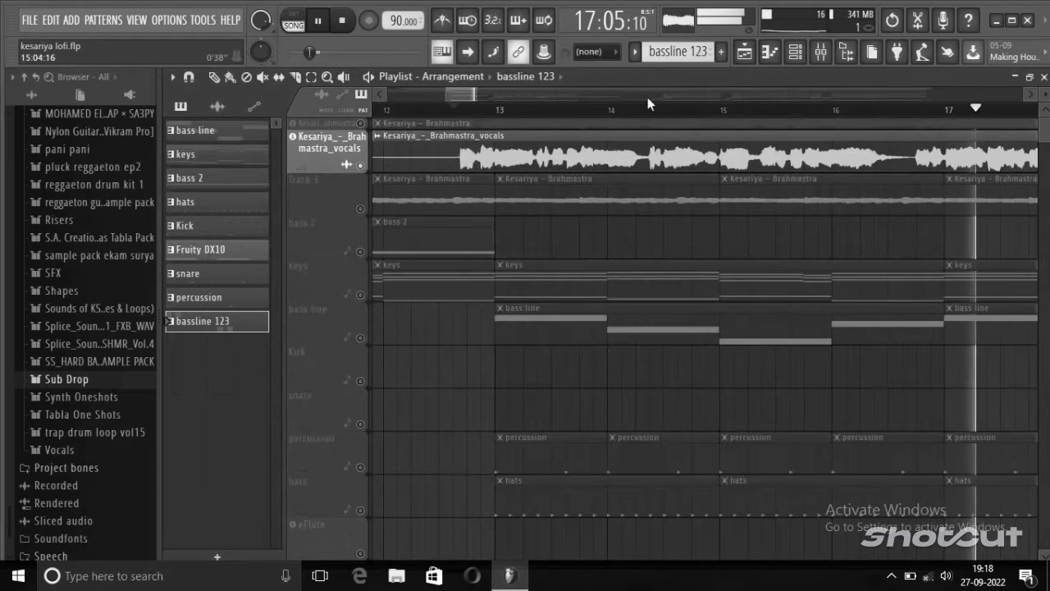
Finish auditioning the soloed vocals, unmute all playlist tracks and play the full arrangement from bar 12
drag(465, 93, 482, 93)
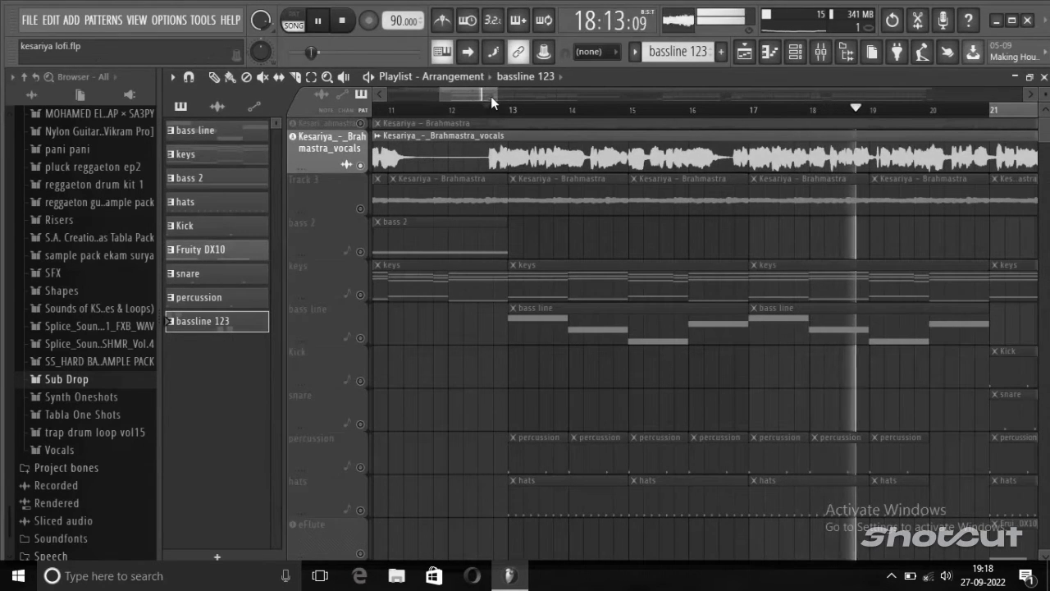
mouse_move(491, 96)
mouse_down()
mouse_move(521, 95)
mouse_move(484, 98)
mouse_up()
key(space)
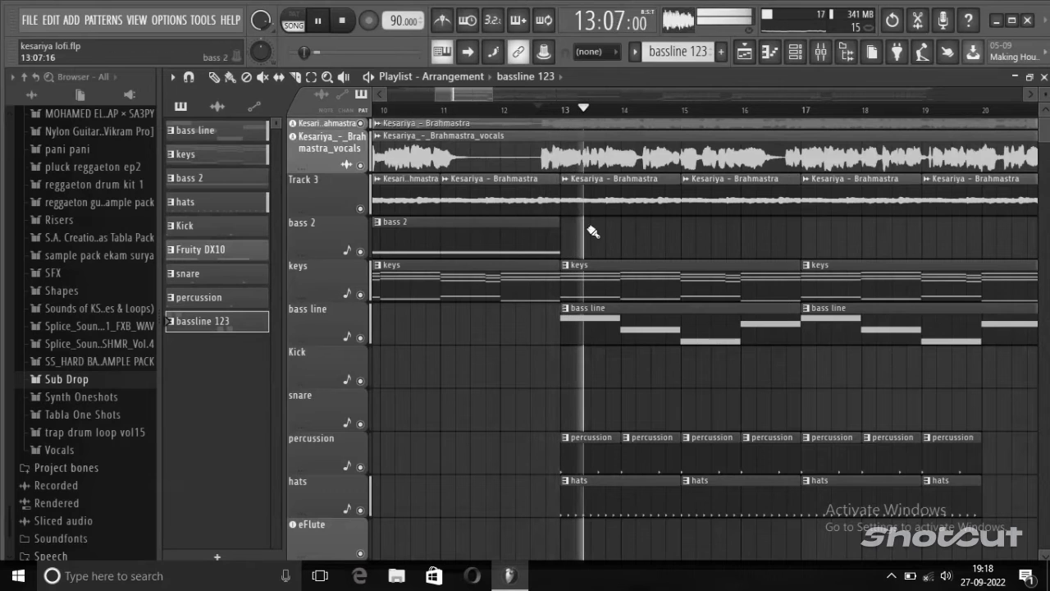
Listen to the full arrangement from bar 13 past bar 23, following the vocals, bass line, drum and crash tracks
scroll(592, 232, down, 2)
drag(478, 93, 500, 91)
scroll(553, 141, up, 2)
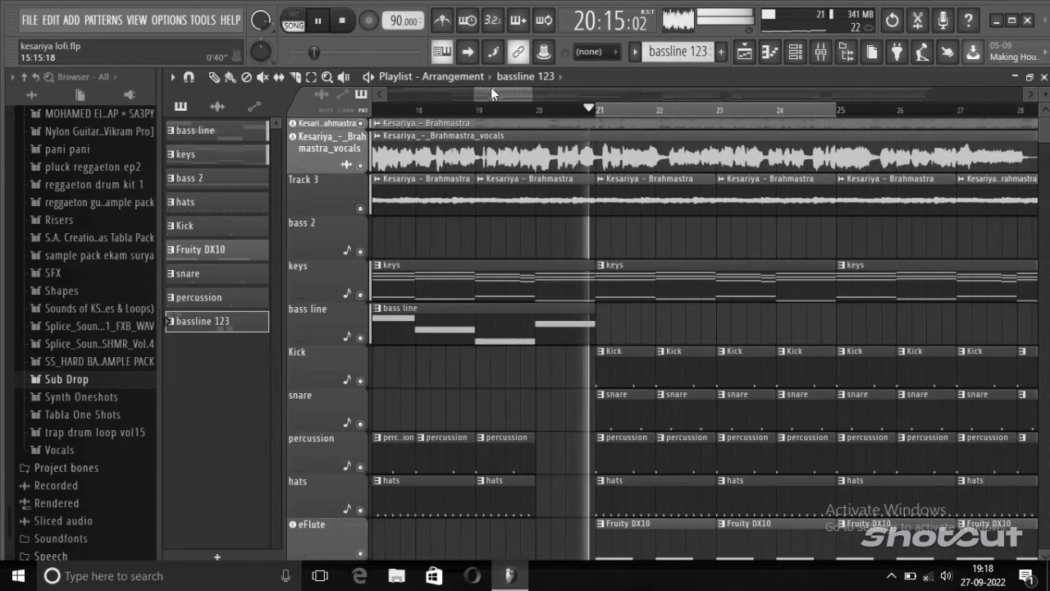
scroll(690, 264, down, 3)
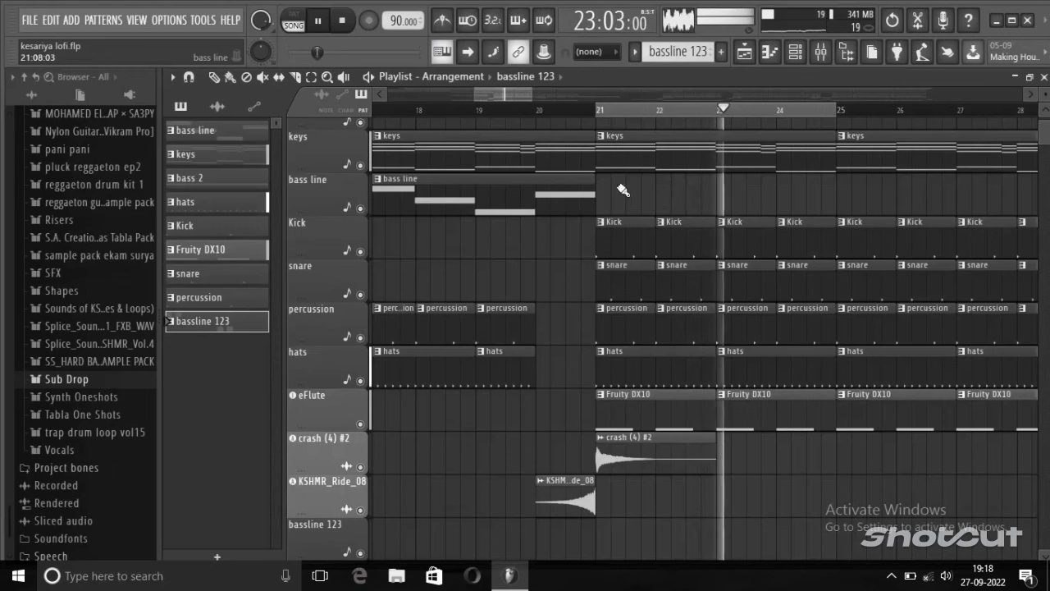
drag(510, 92, 530, 104)
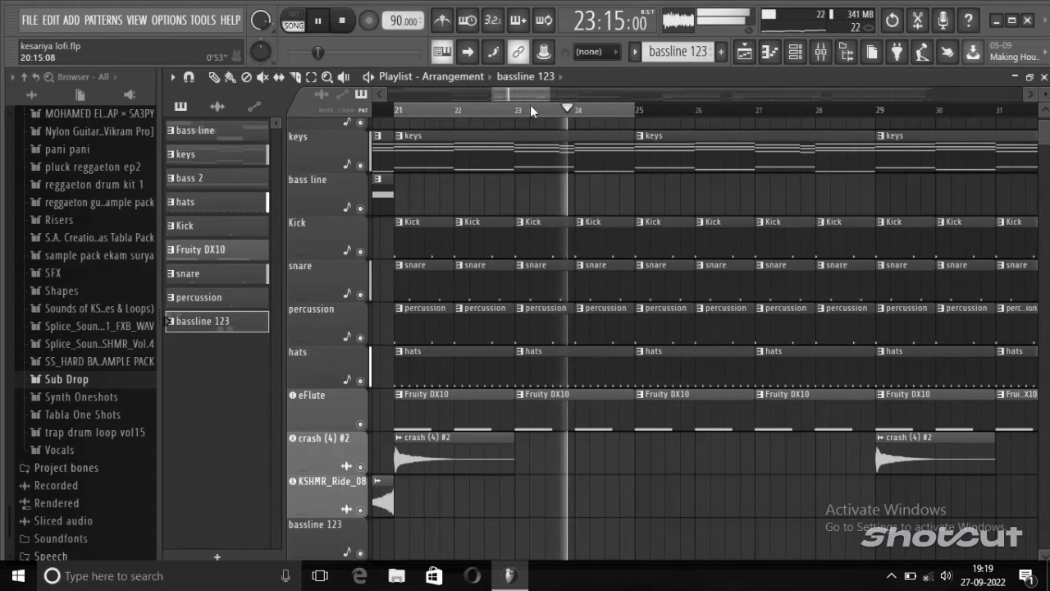